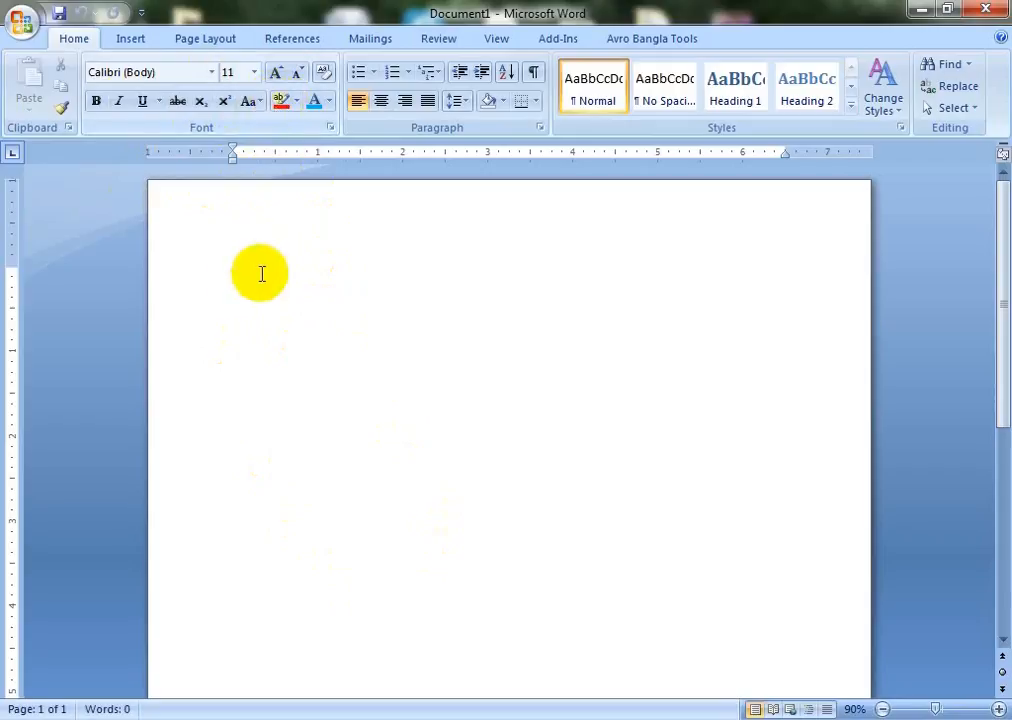
Step: Set the font size to 26 and write "I live in Dhaka." on the first line
click(255, 77)
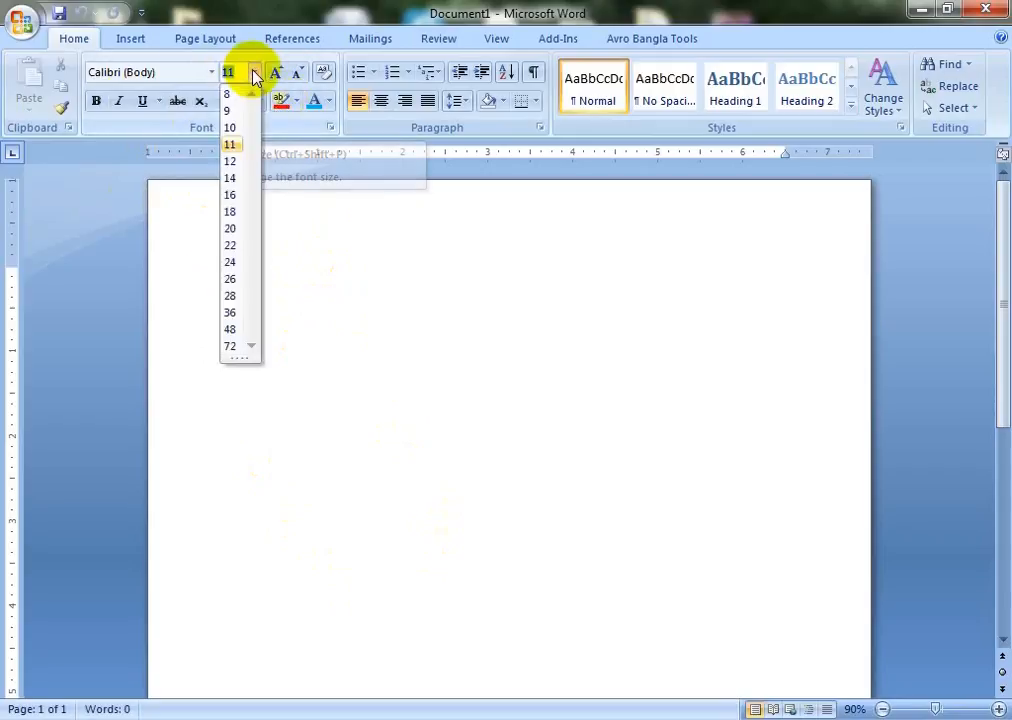
click(234, 279)
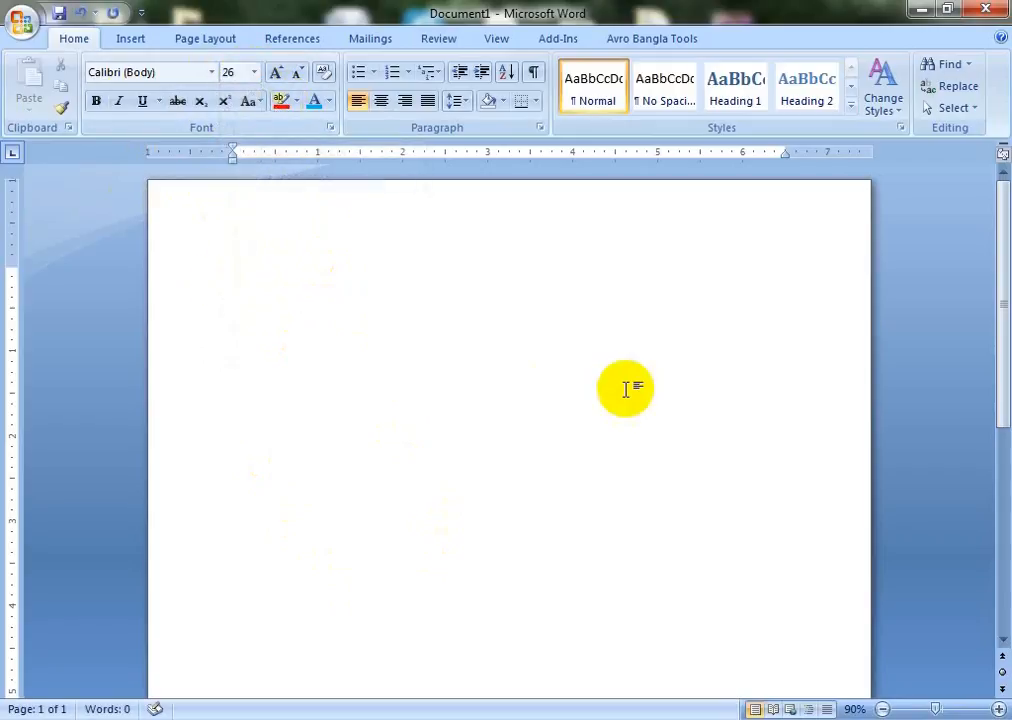
text(i )
text(live i)
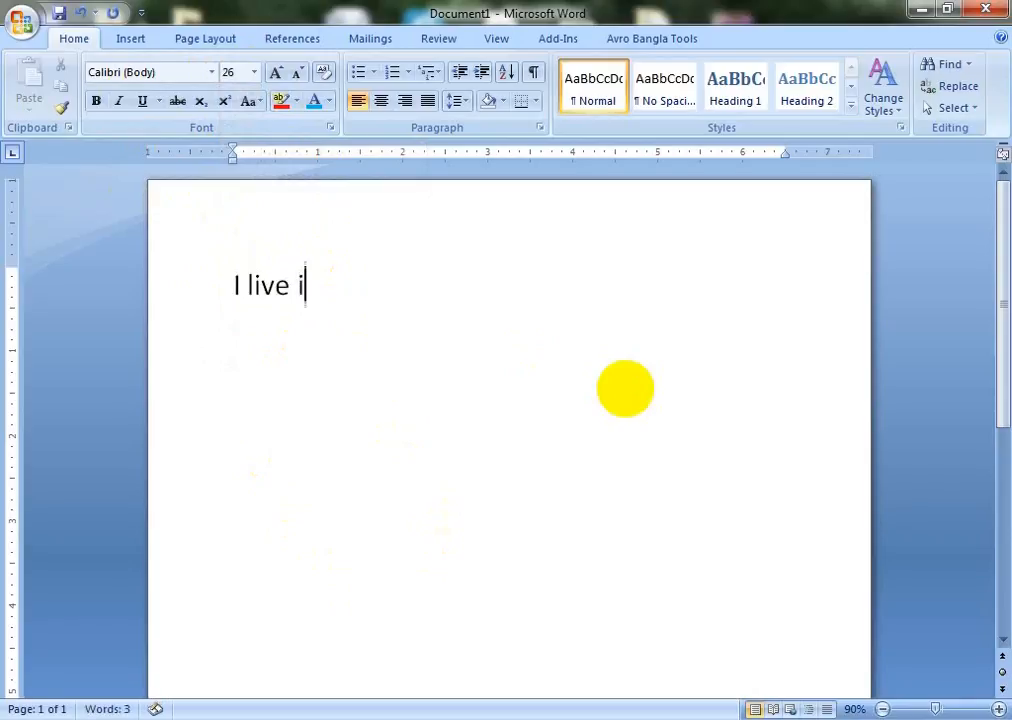
text(n Dhaka.)
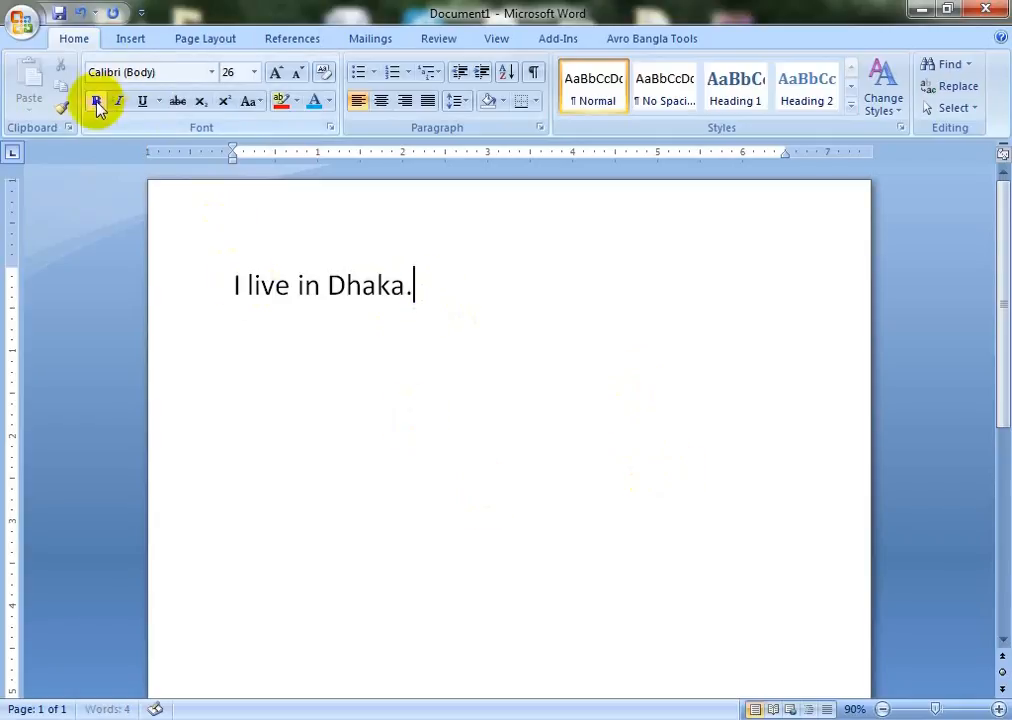
Step: Format the whole sentence "I live in Dhaka." as bold and italic
click(435, 283)
drag(435, 283, 219, 285)
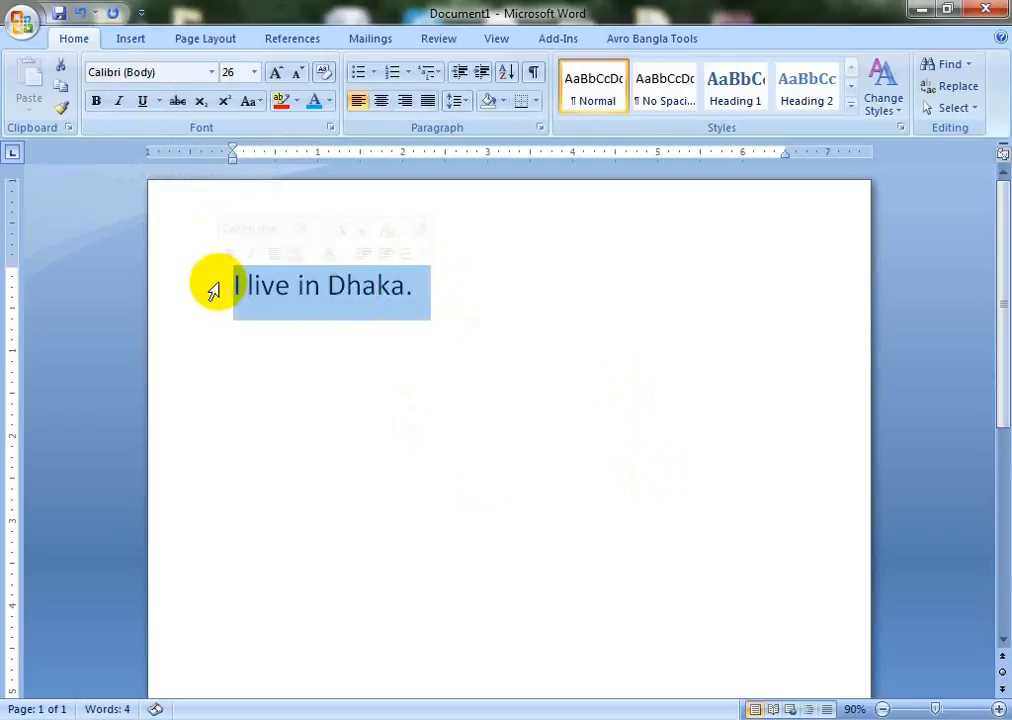
click(97, 103)
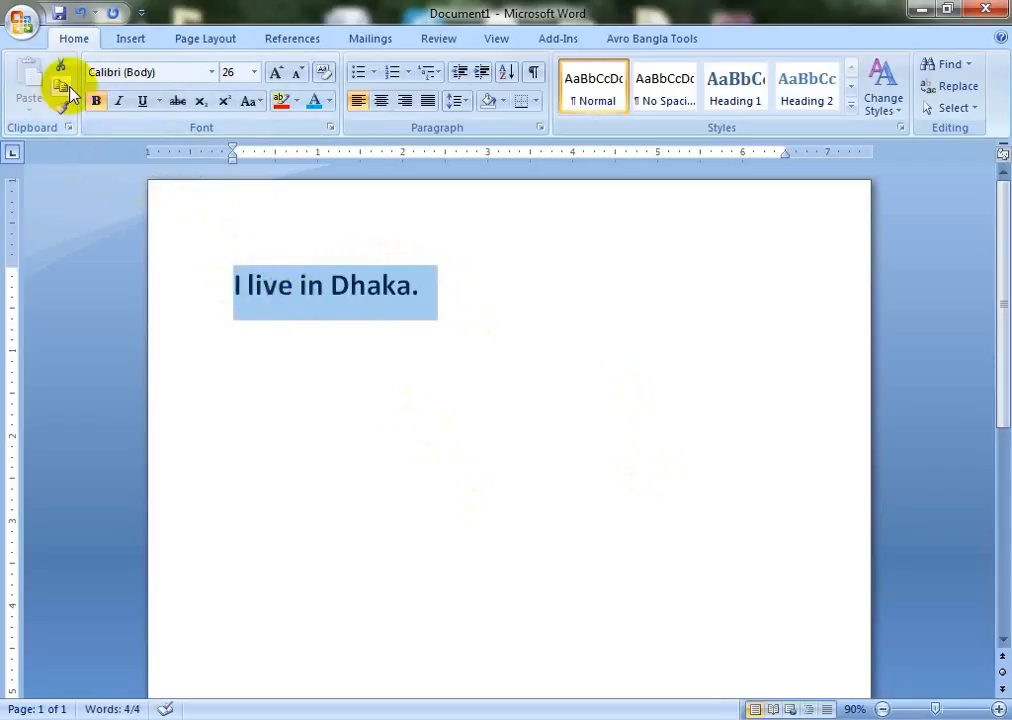
click(121, 103)
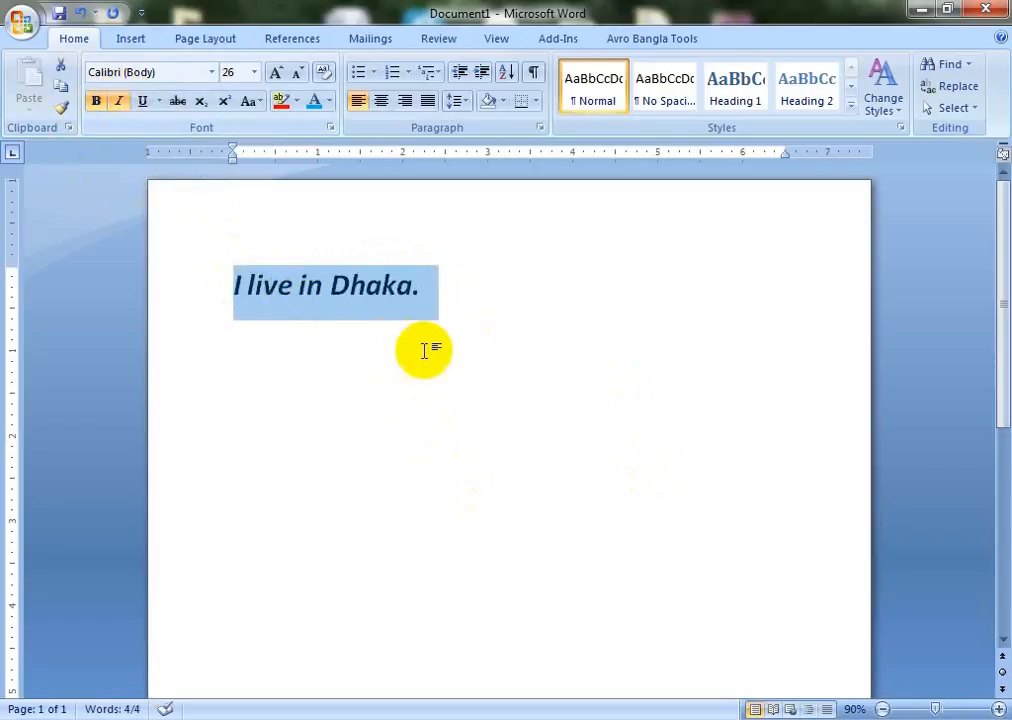
Step: Underline the whole sentence and change the underline style to dot-dot-dash
click(459, 292)
drag(445, 287, 217, 286)
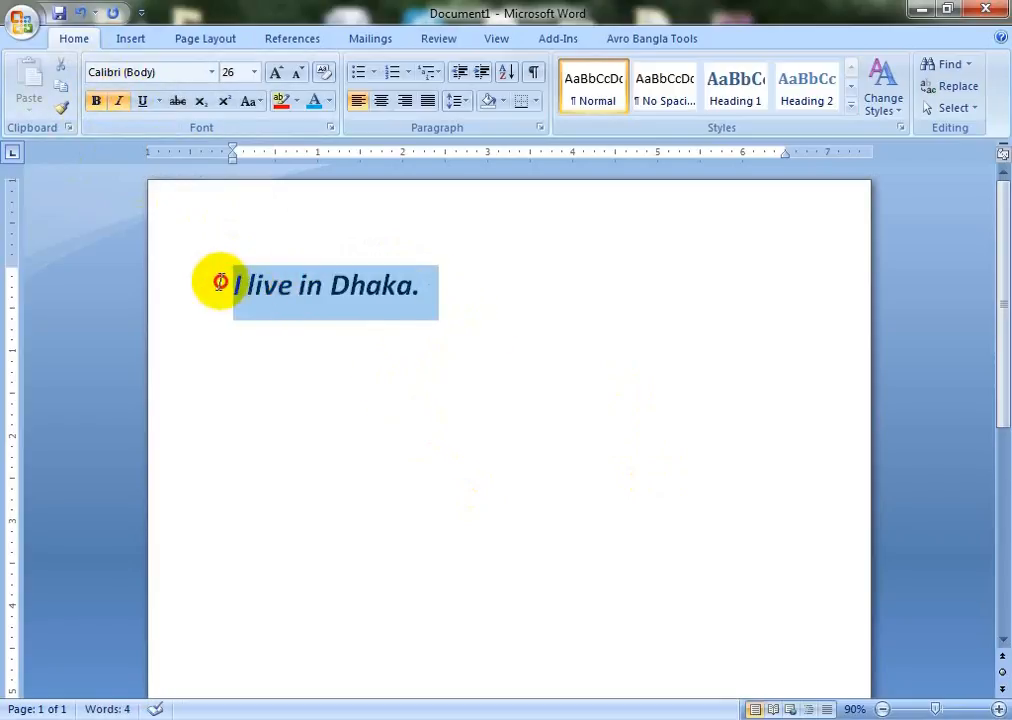
click(144, 103)
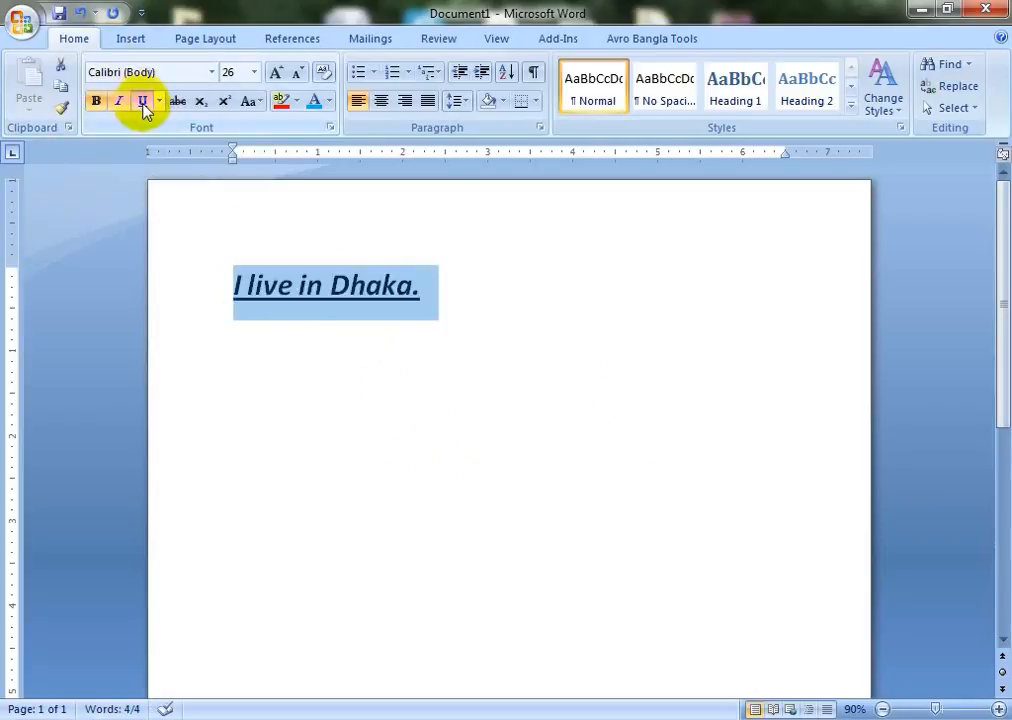
click(158, 102)
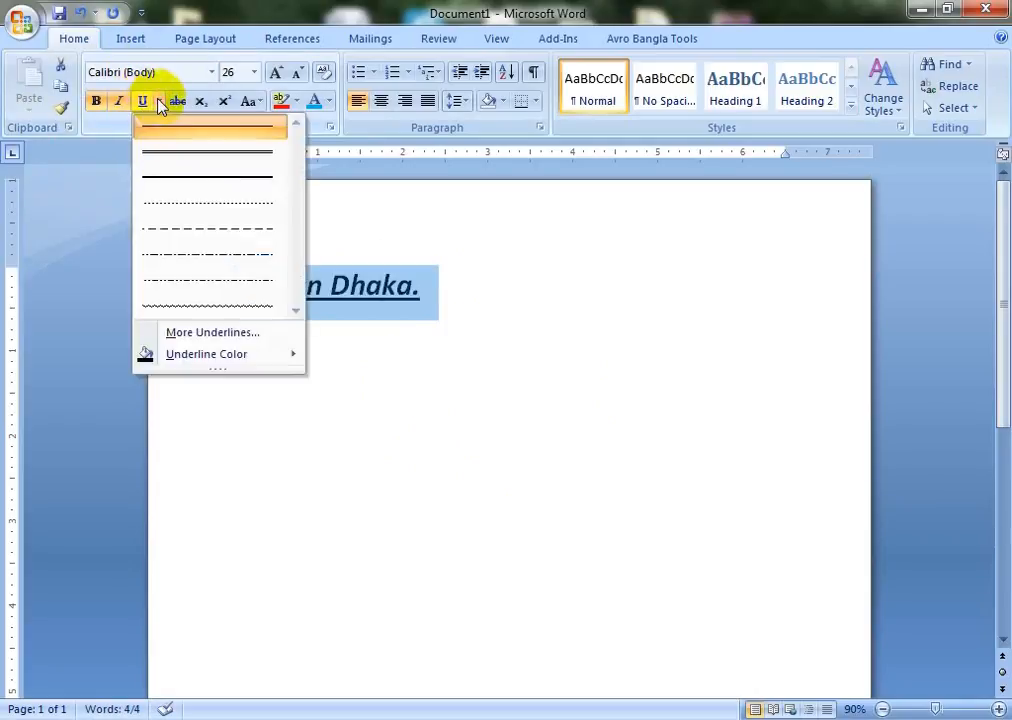
click(199, 285)
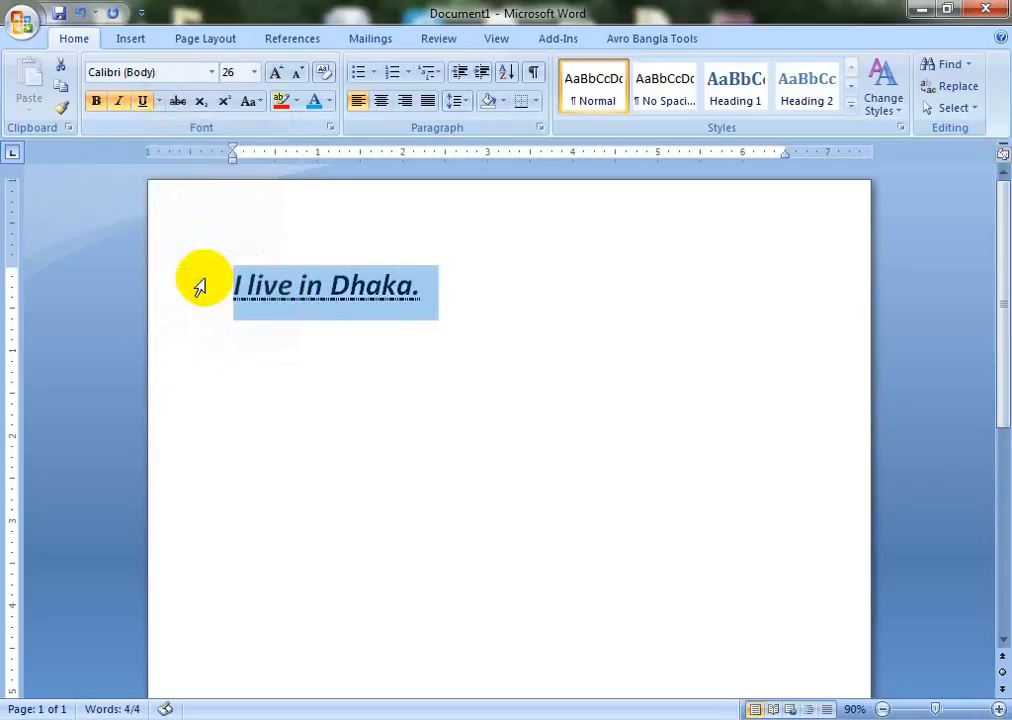
Step: Remove the underline from the whole sentence
click(449, 279)
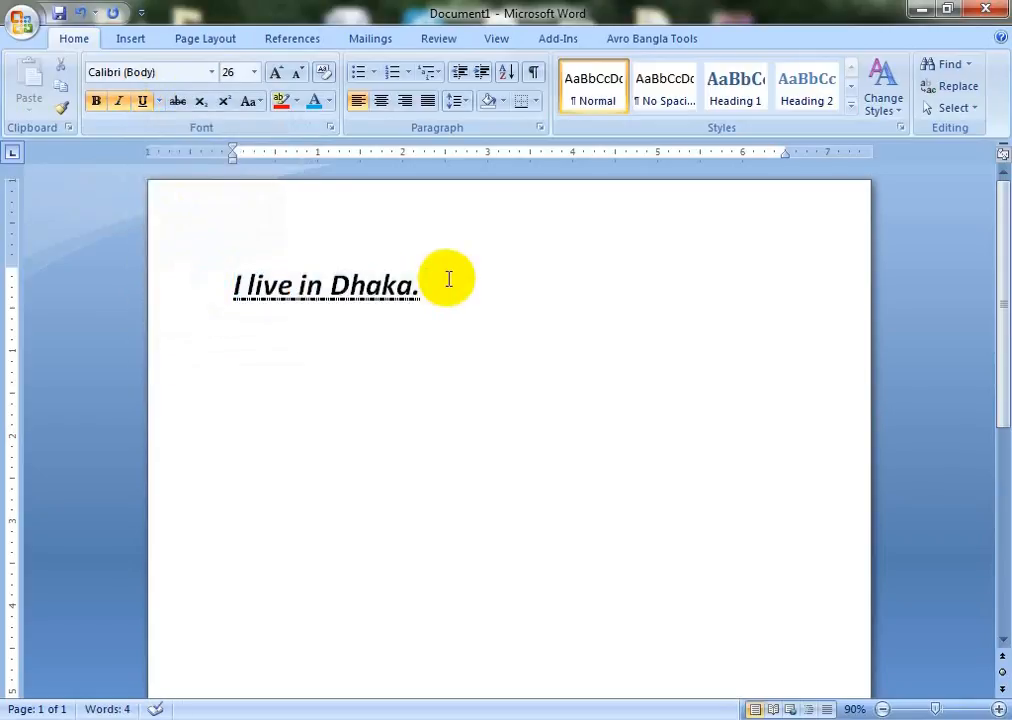
drag(432, 285, 219, 276)
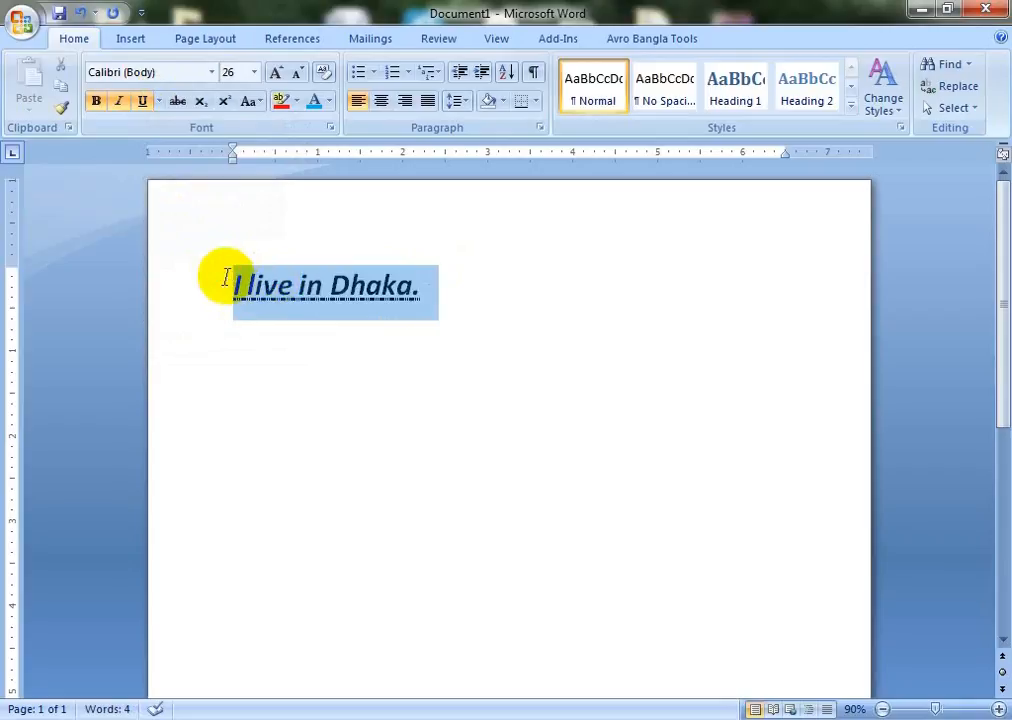
click(145, 102)
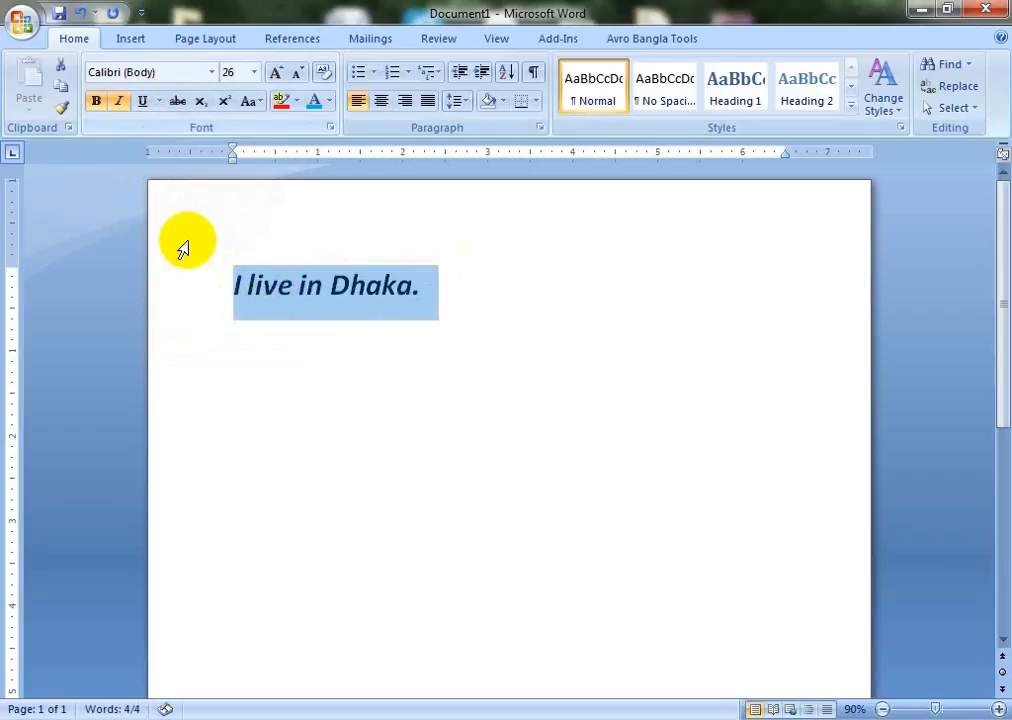
Step: Copy the sentence "I live in Dhaka." and paste it at the end of the same line
click(62, 88)
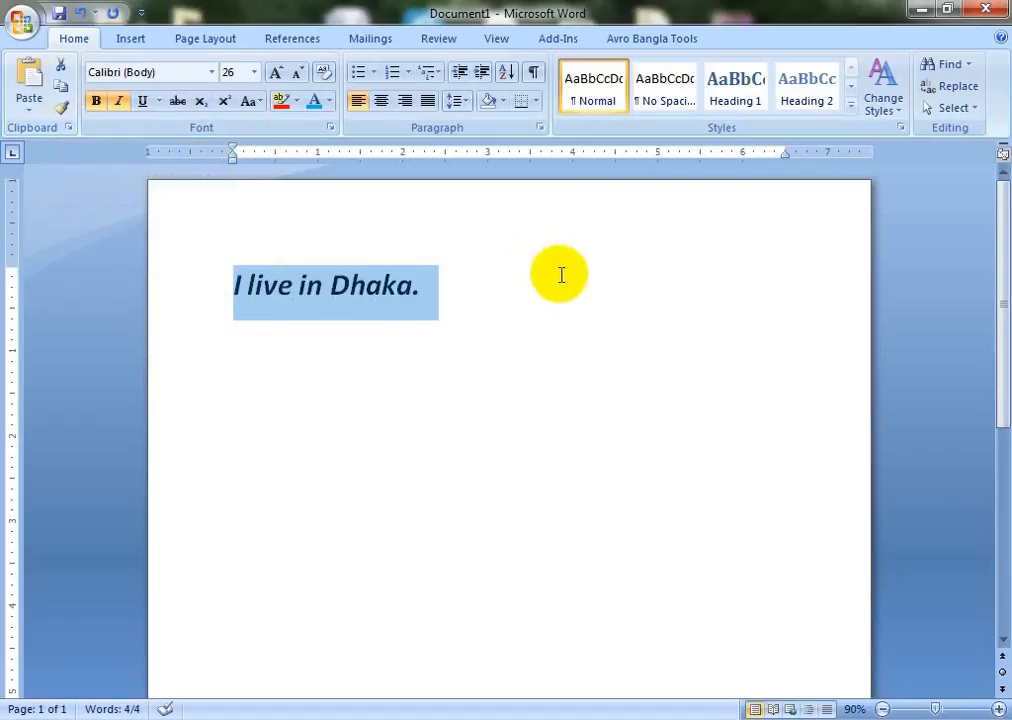
click(466, 275)
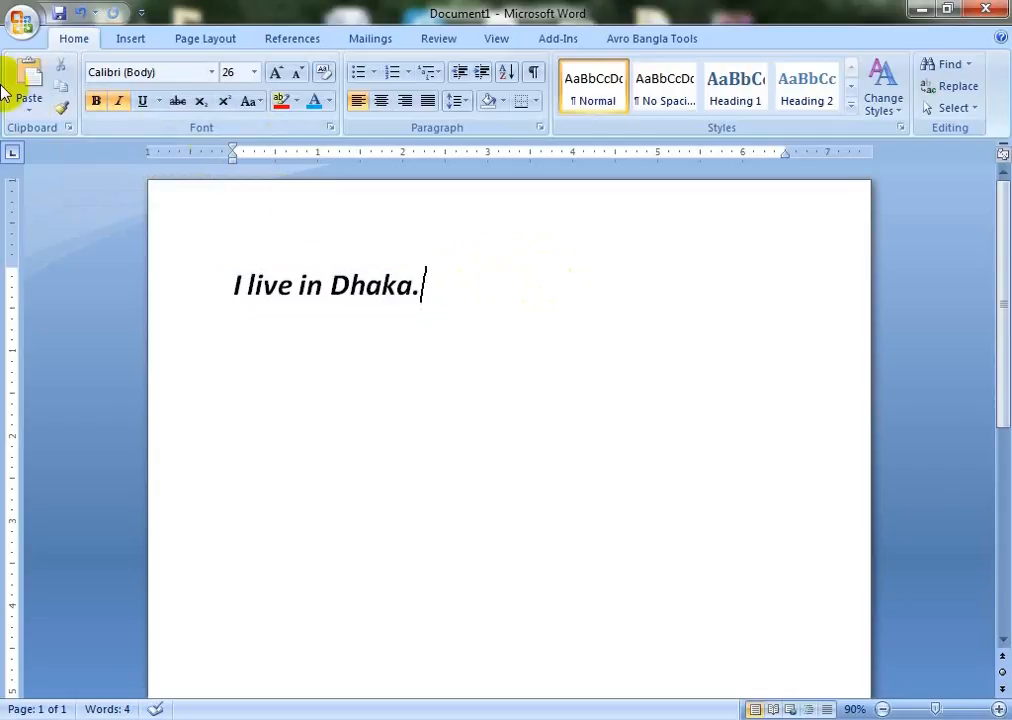
click(34, 80)
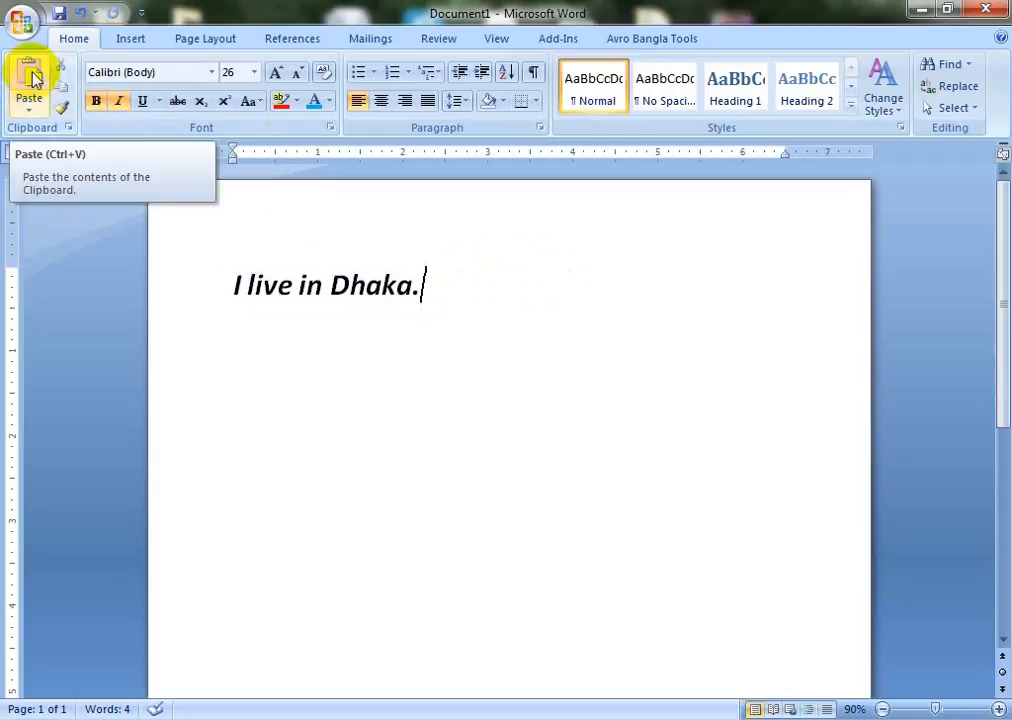
click(34, 80)
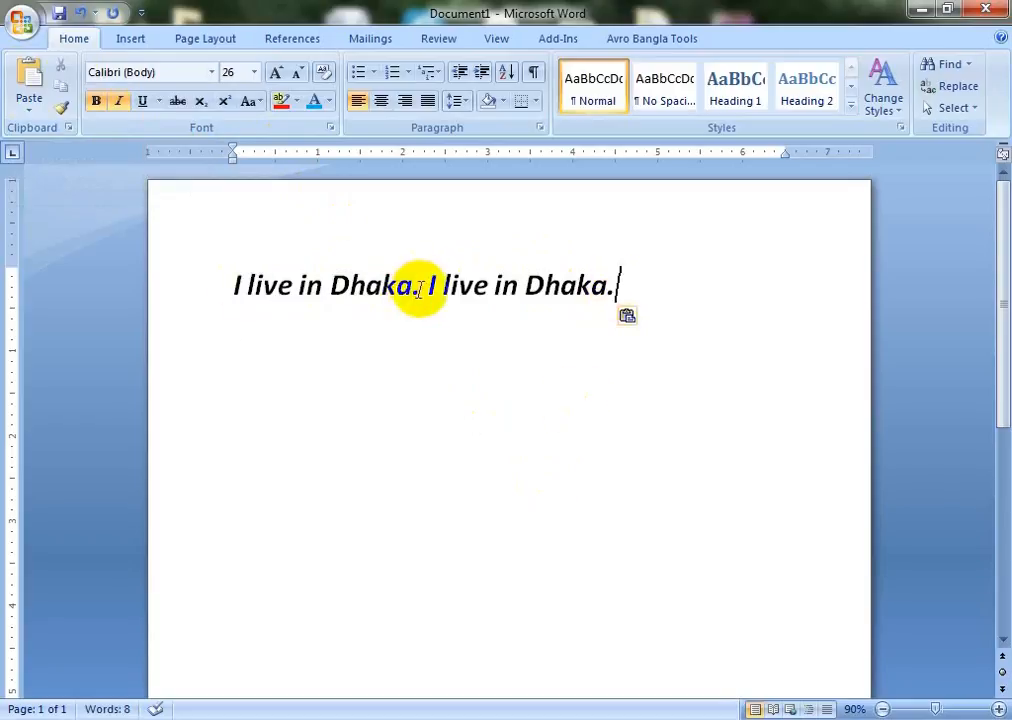
Step: Move both sentences from the first line to the third line by cutting and pasting them
drag(628, 284, 220, 283)
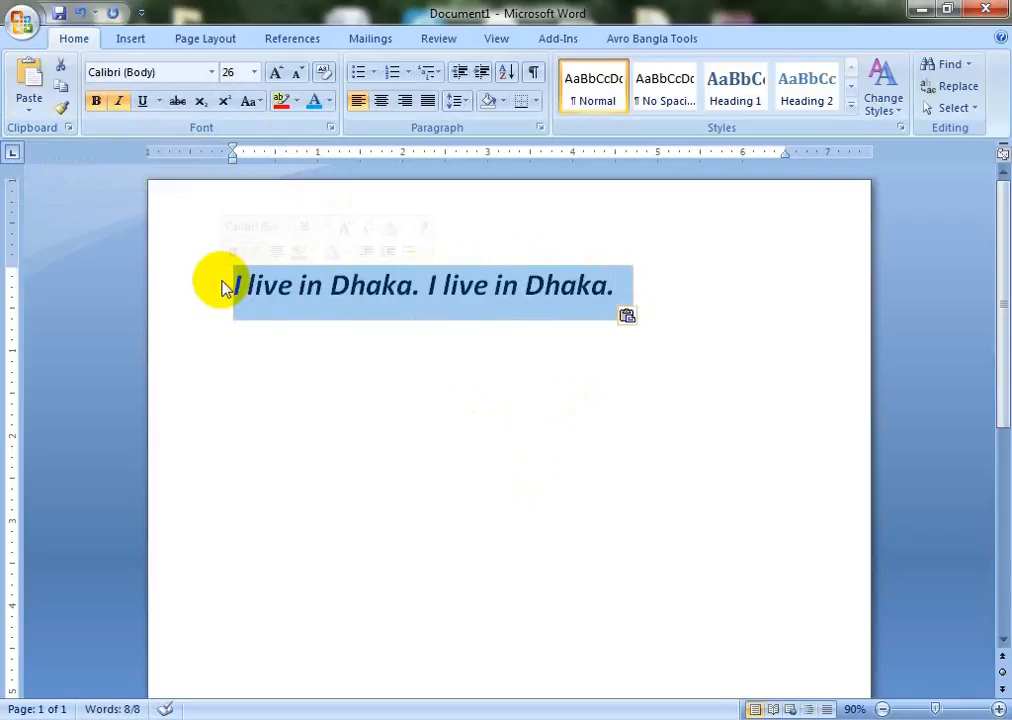
click(272, 472)
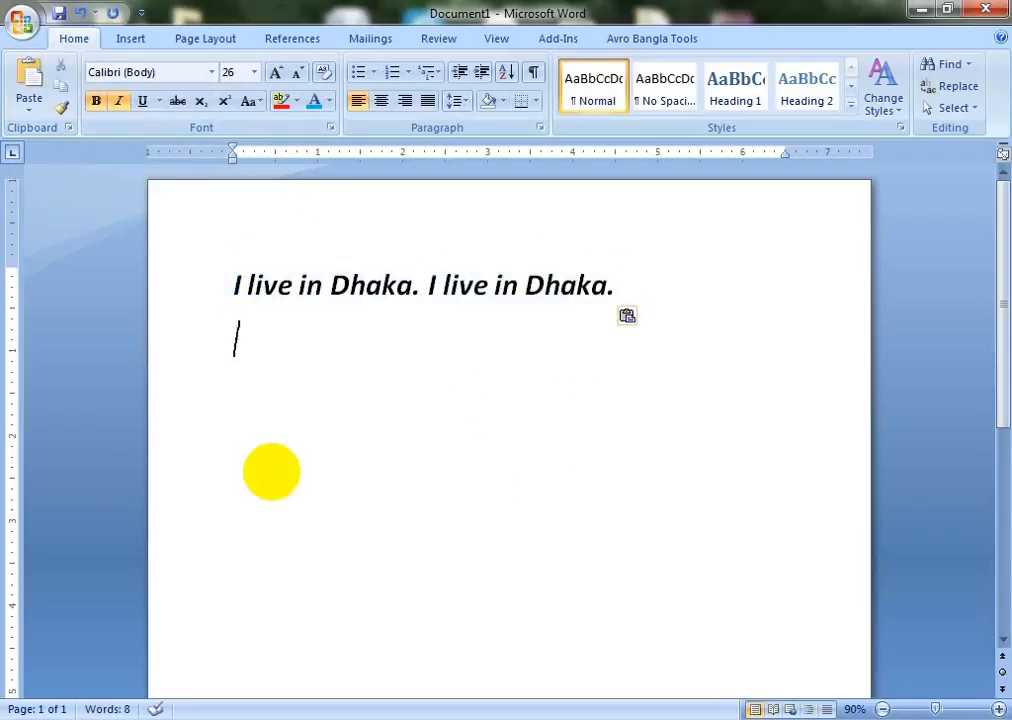
drag(230, 285, 626, 307)
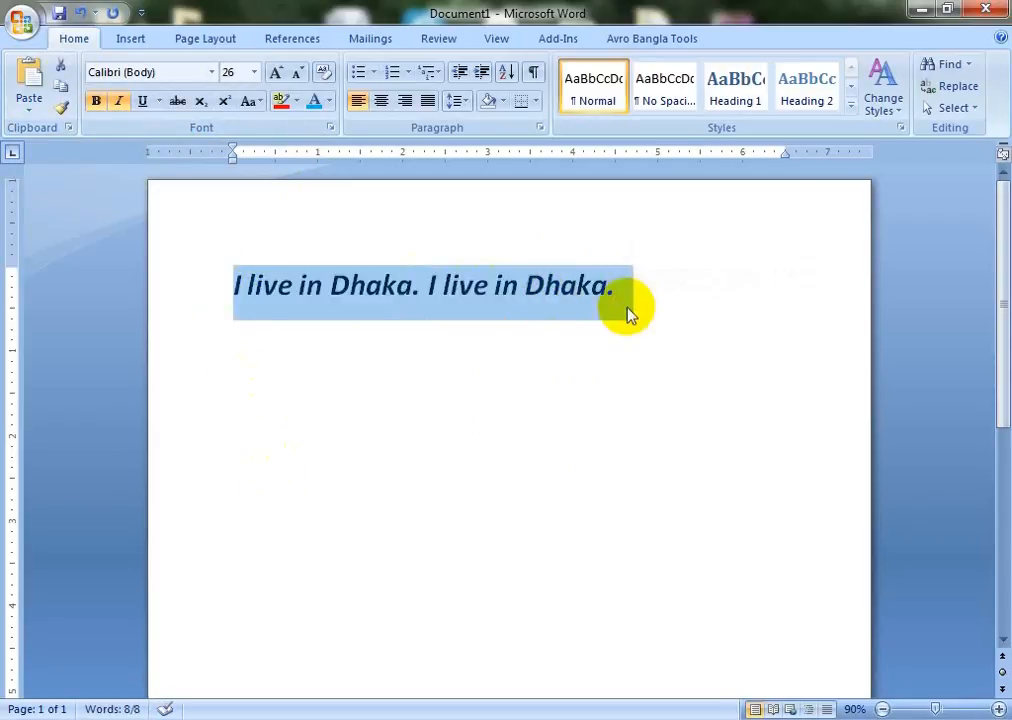
key(Delete)
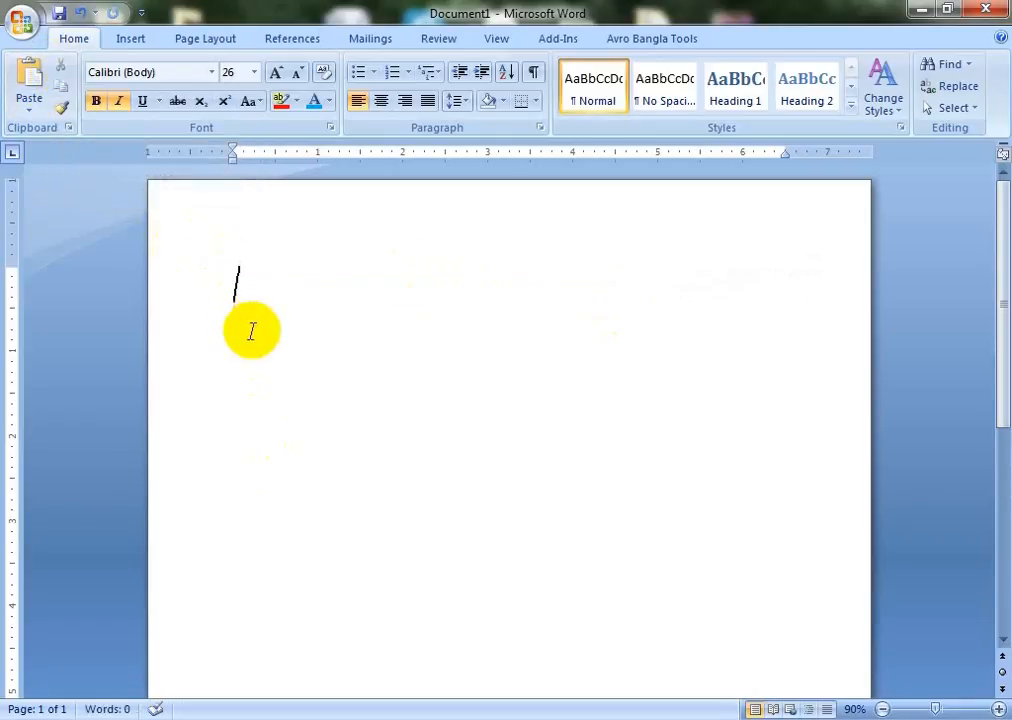
double_click(248, 400)
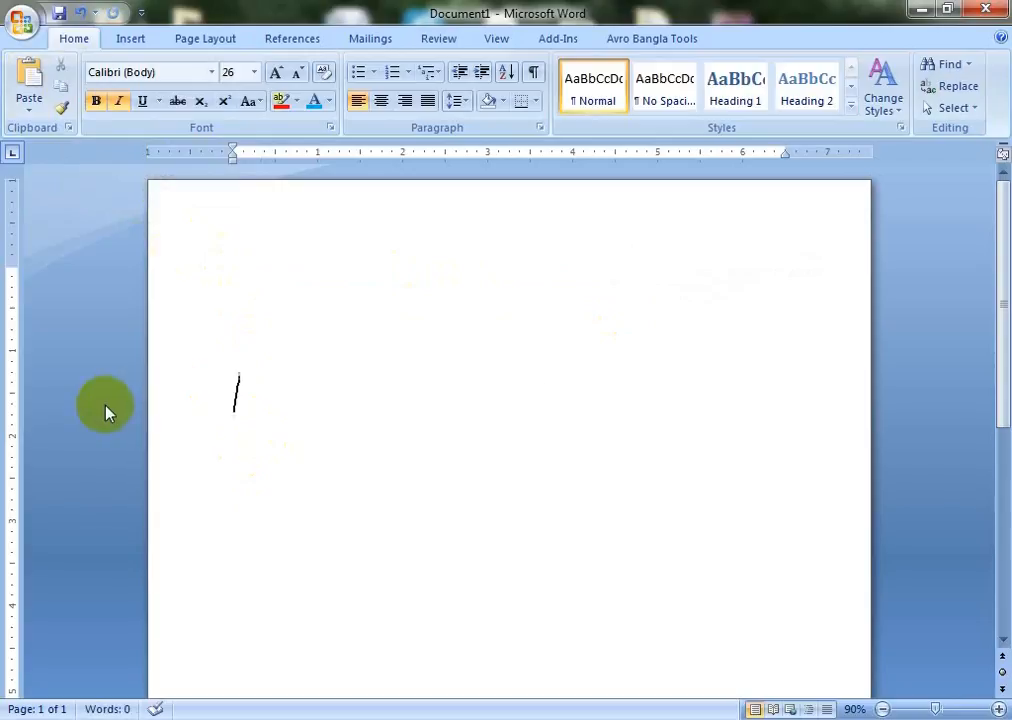
key(ctrl+v)
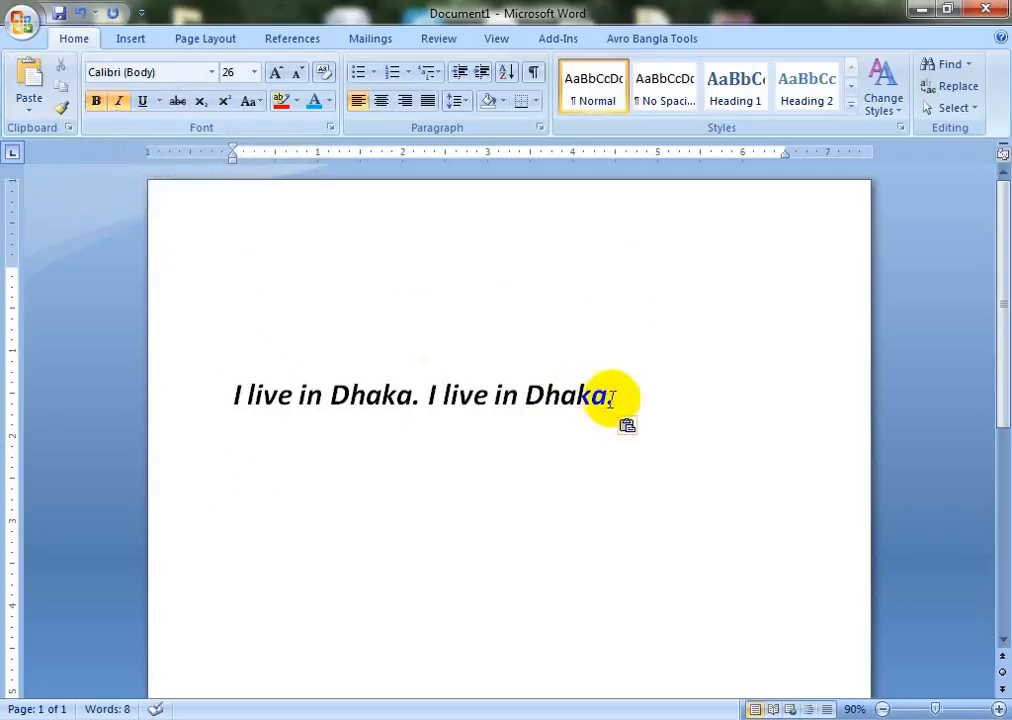
Step: Enlarge the font of both sentences stepwise to size 48
drag(612, 393, 233, 373)
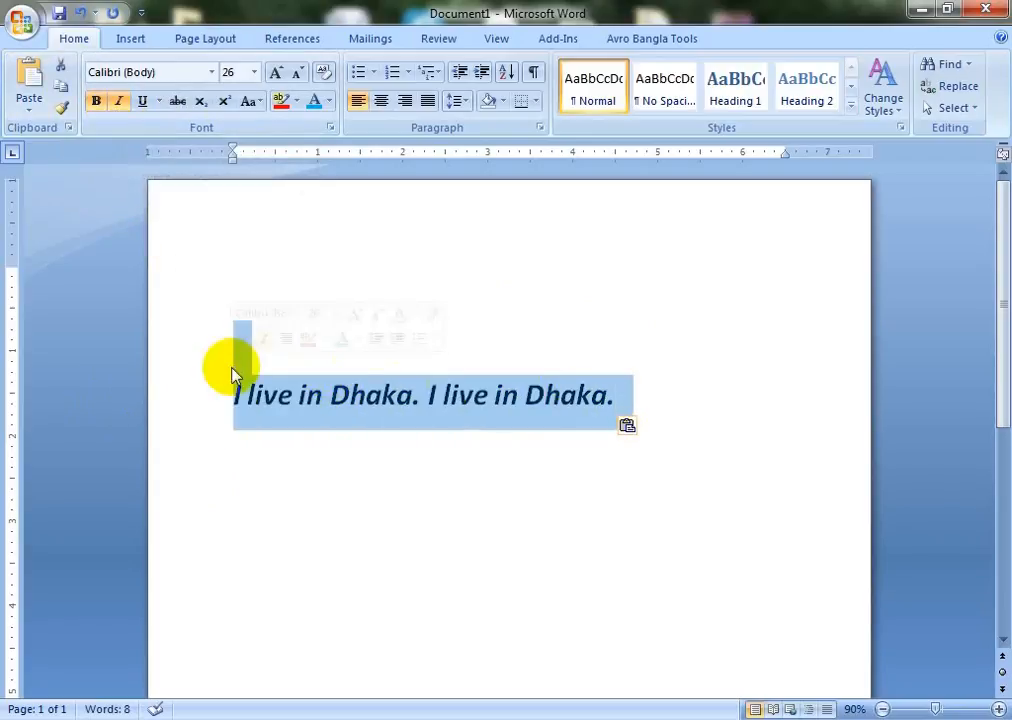
click(277, 75)
click(277, 75)
click(277, 75)
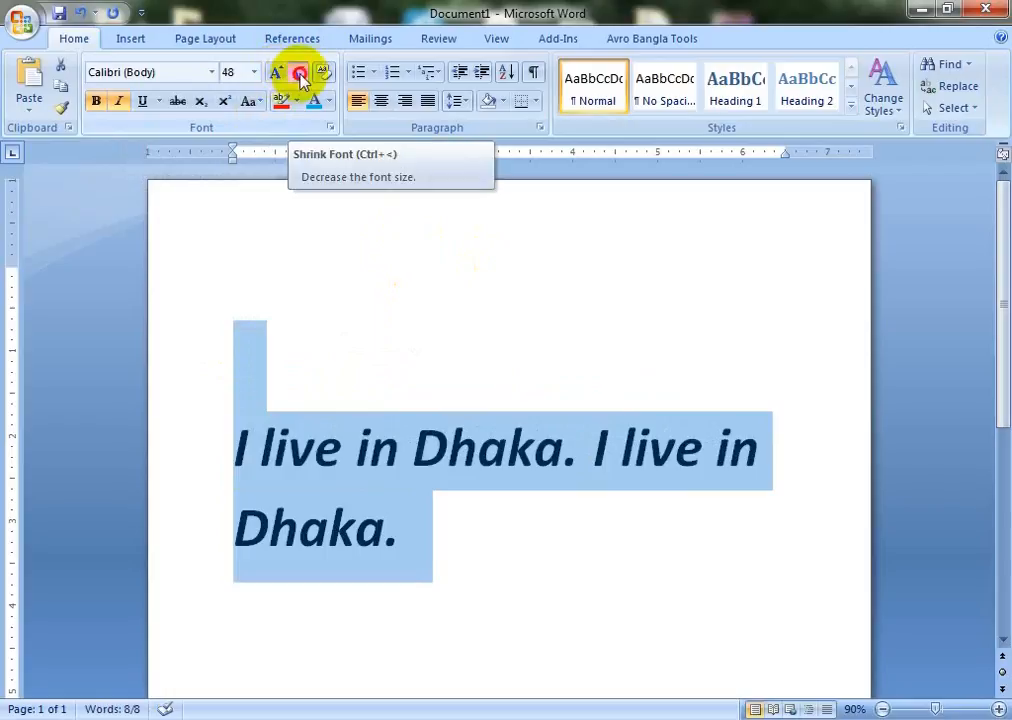
Step: Shrink the font of both sentences stepwise to size 26
click(299, 75)
click(299, 75)
click(299, 75)
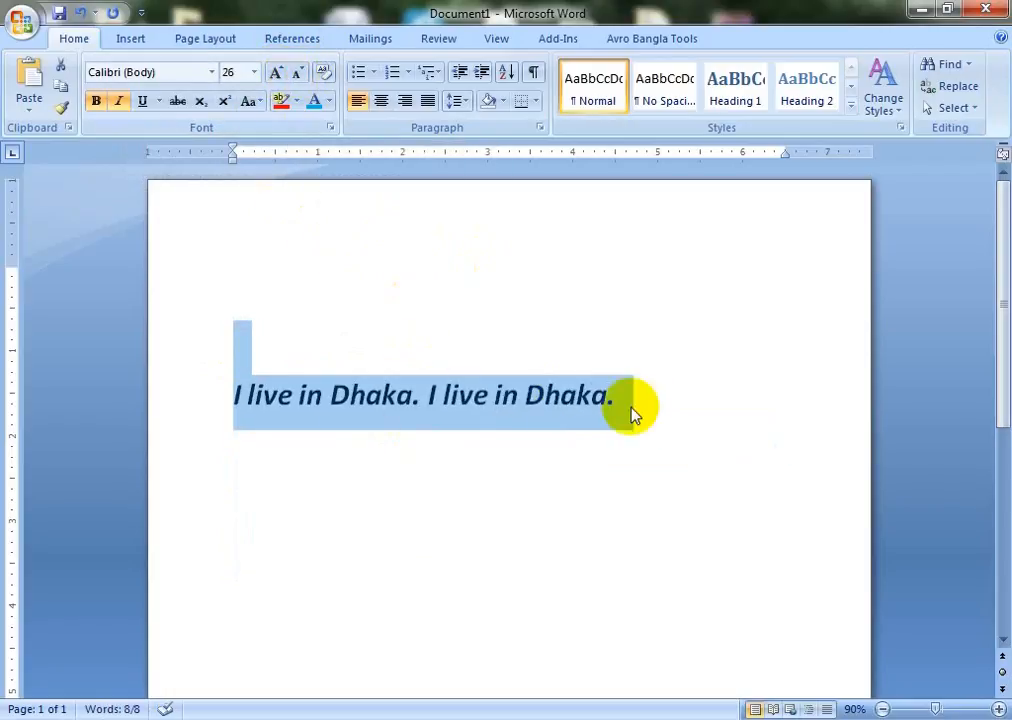
Step: Convert both sentences to lowercase, followed by UPPERCASE
drag(629, 395, 258, 345)
click(250, 101)
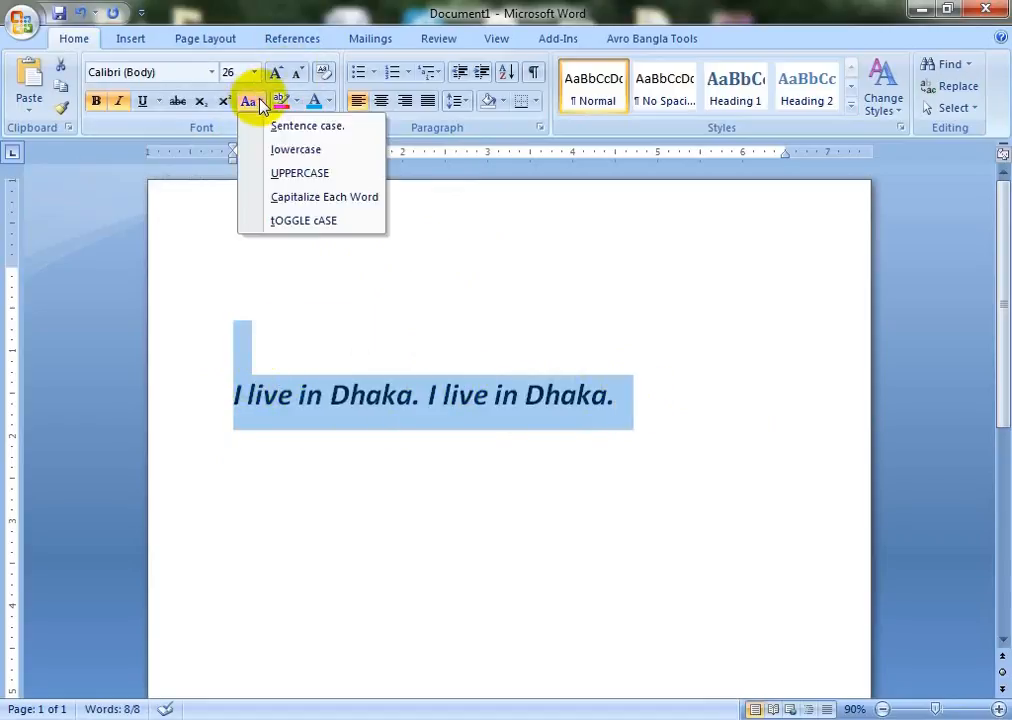
click(298, 155)
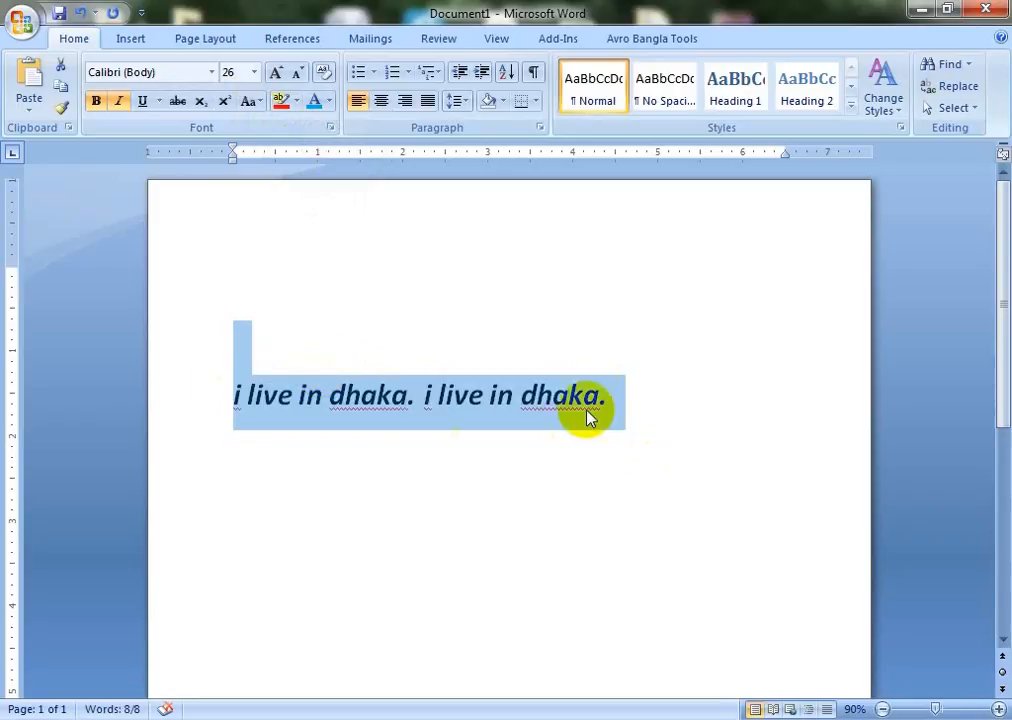
click(250, 101)
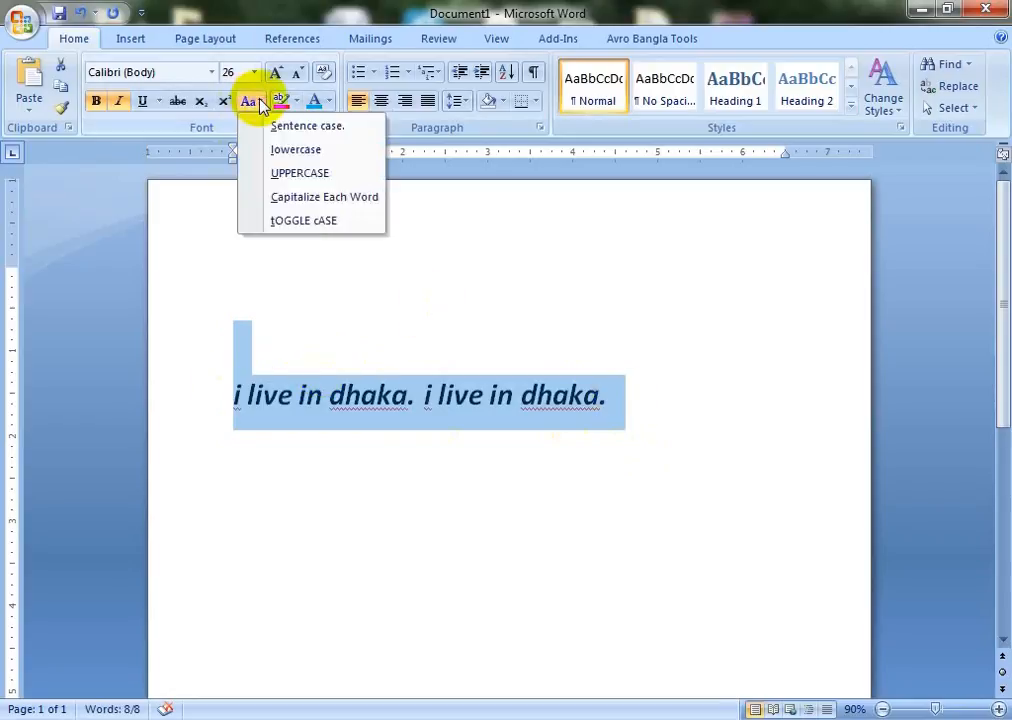
click(302, 177)
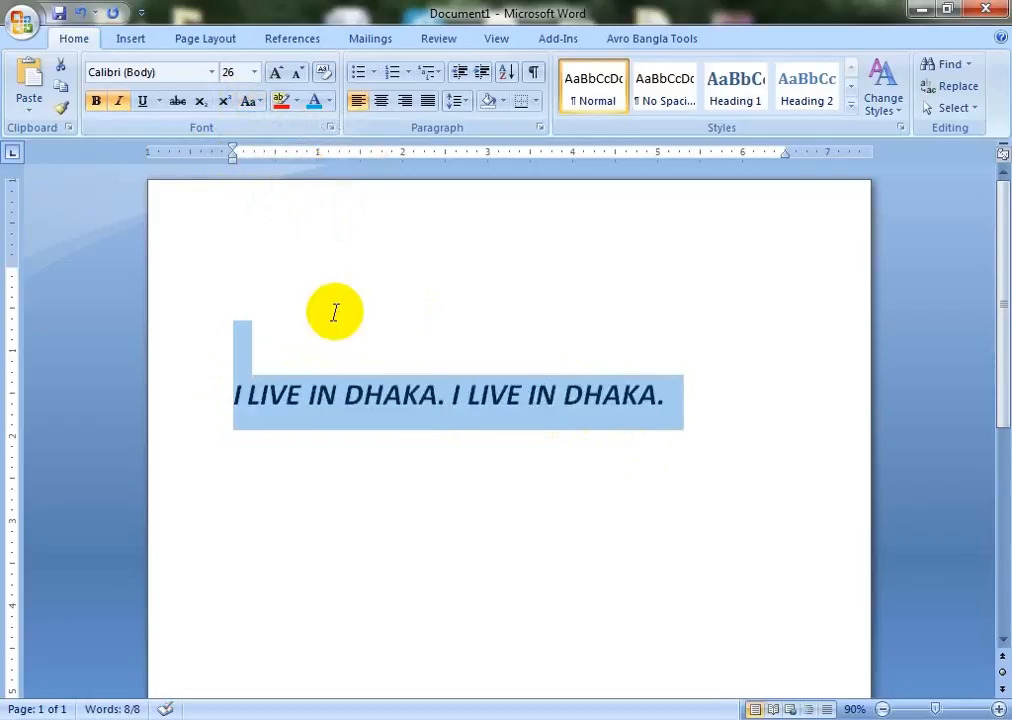
Step: Change the case of both sentences to Capitalize Each Word
click(253, 100)
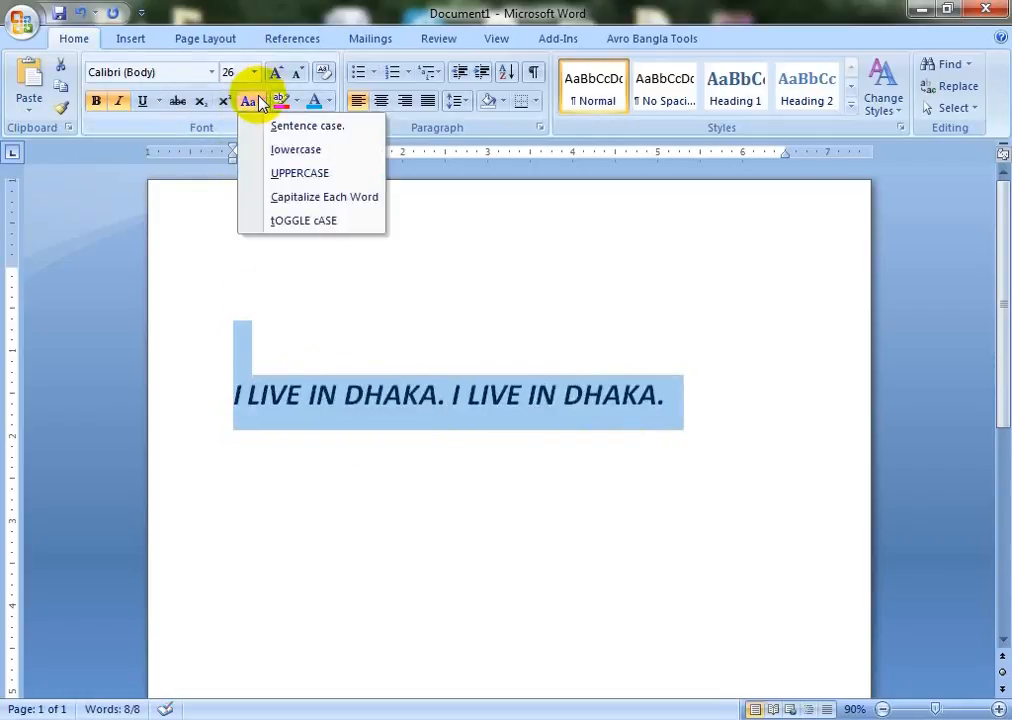
click(327, 199)
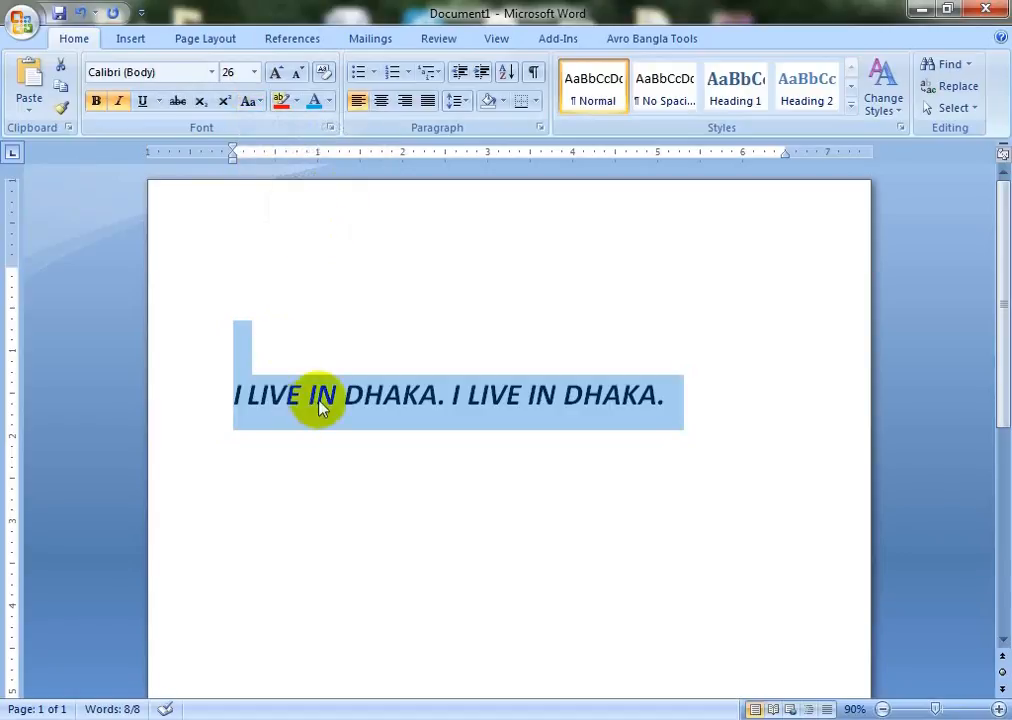
click(563, 452)
drag(670, 397, 226, 379)
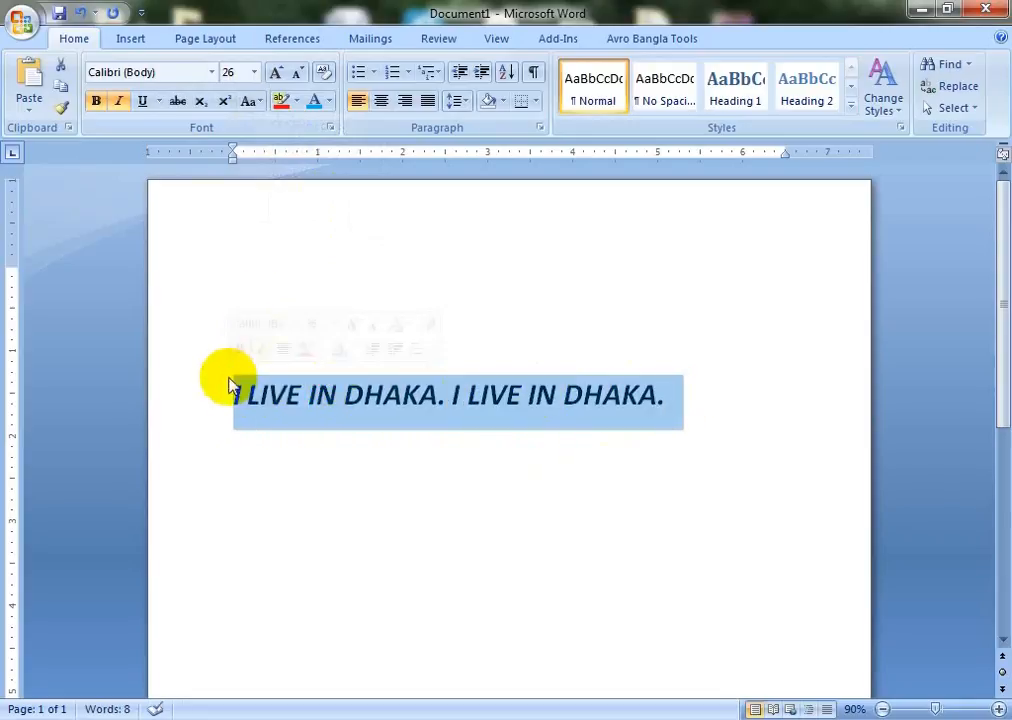
click(260, 102)
click(328, 198)
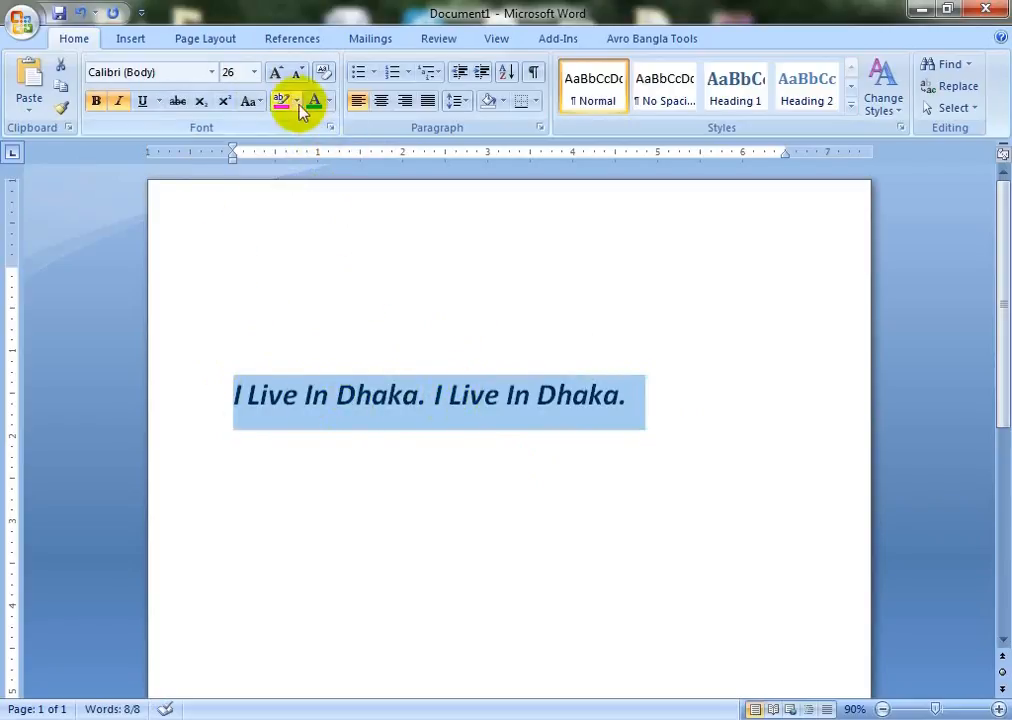
Step: Change the font color of both sentences to the standard green
click(329, 101)
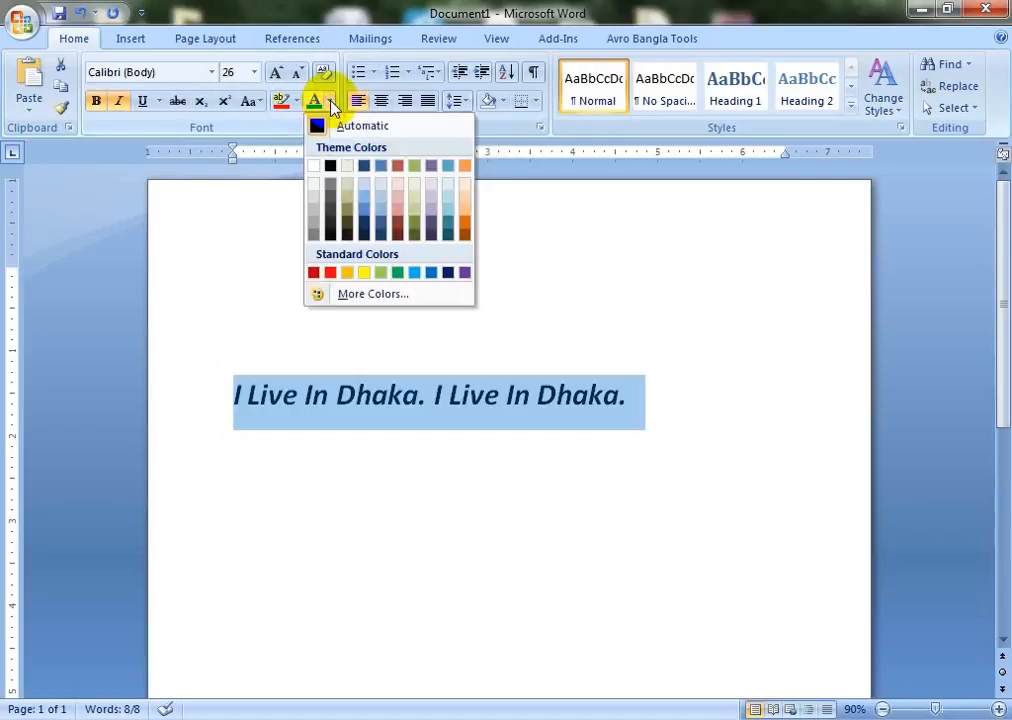
click(398, 274)
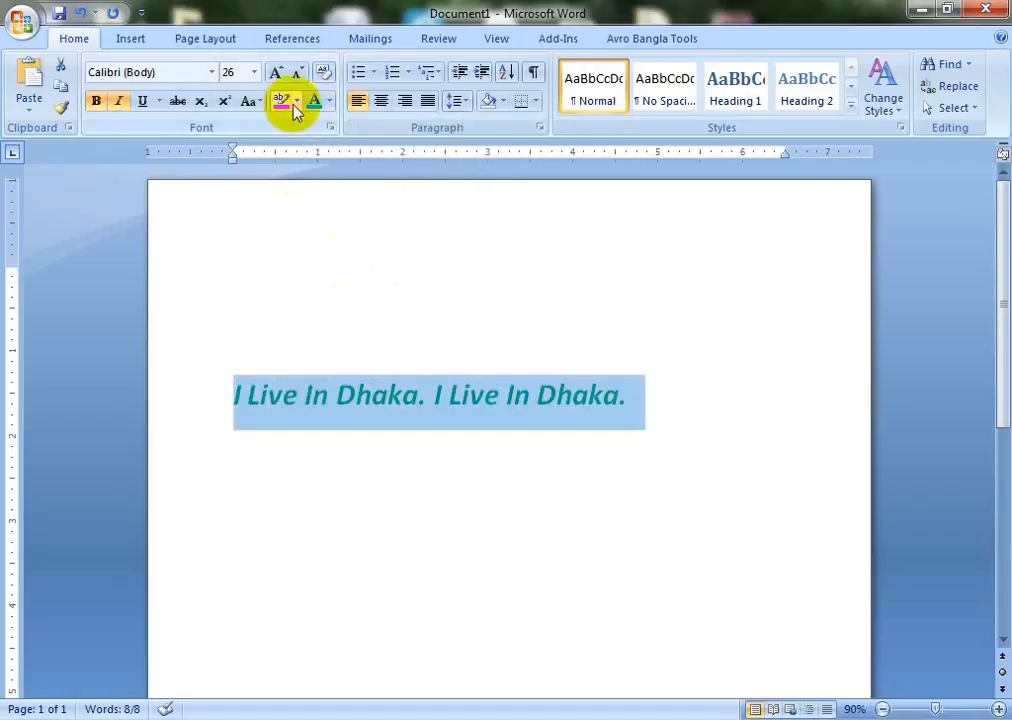
click(377, 470)
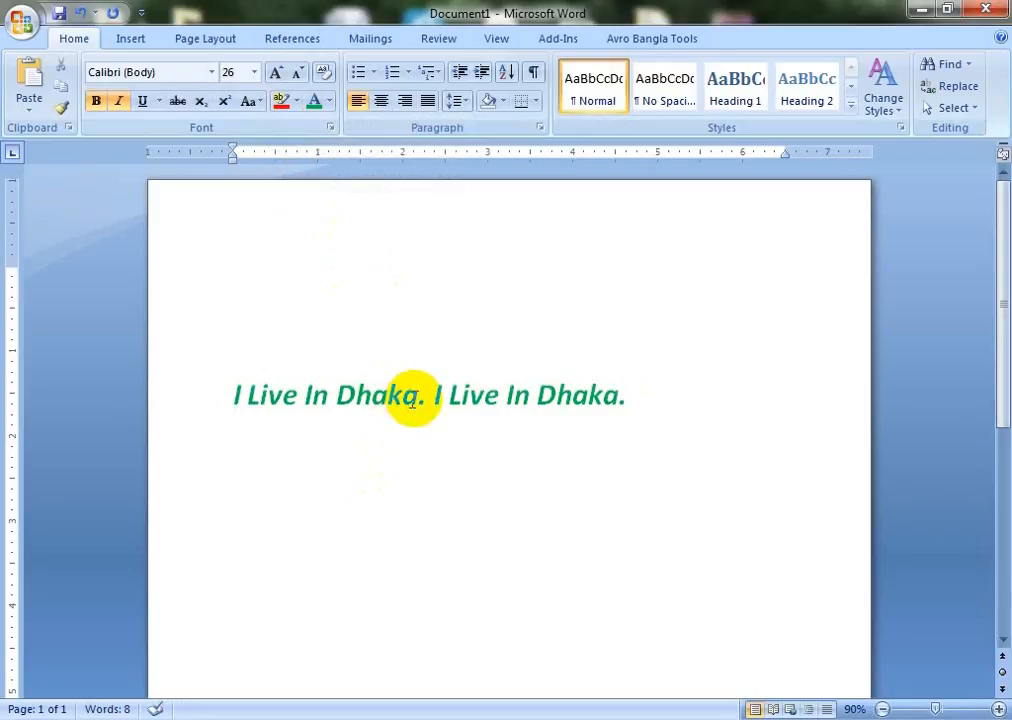
Step: Highlight the word "Dhaka" in teal in both the first and the second sentence
drag(416, 398, 339, 395)
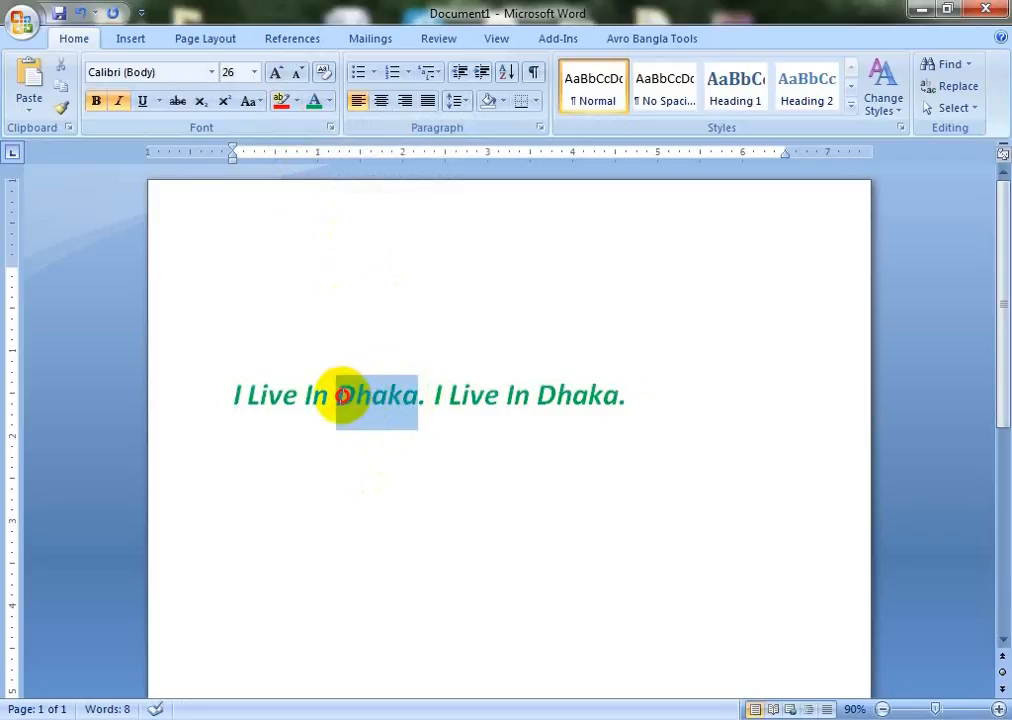
click(296, 101)
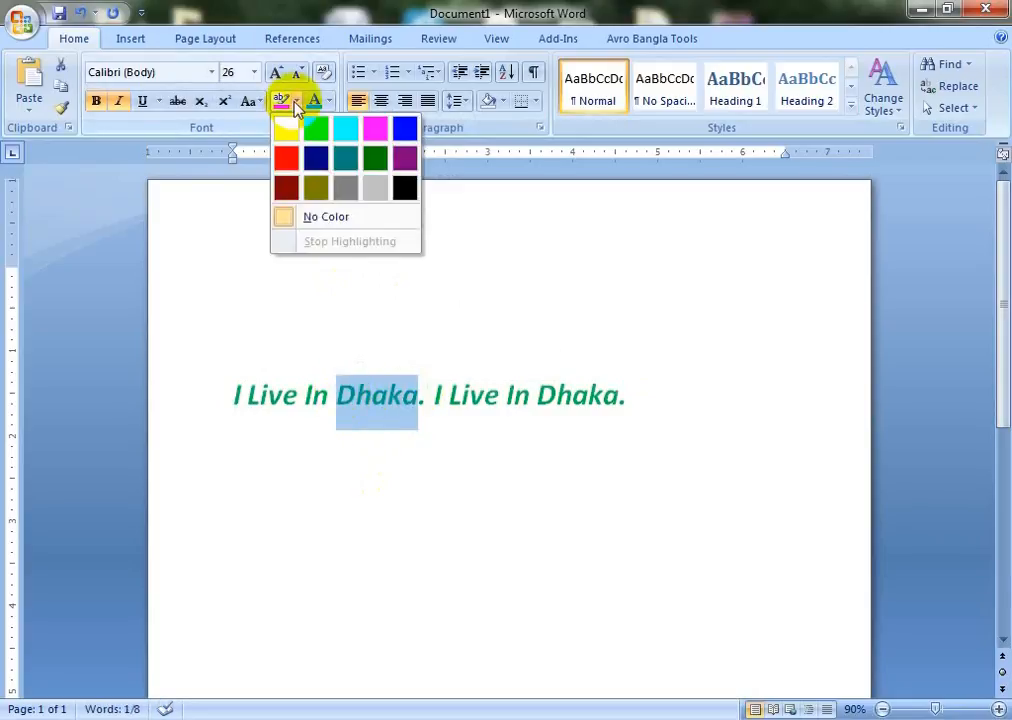
click(352, 160)
key(Left)
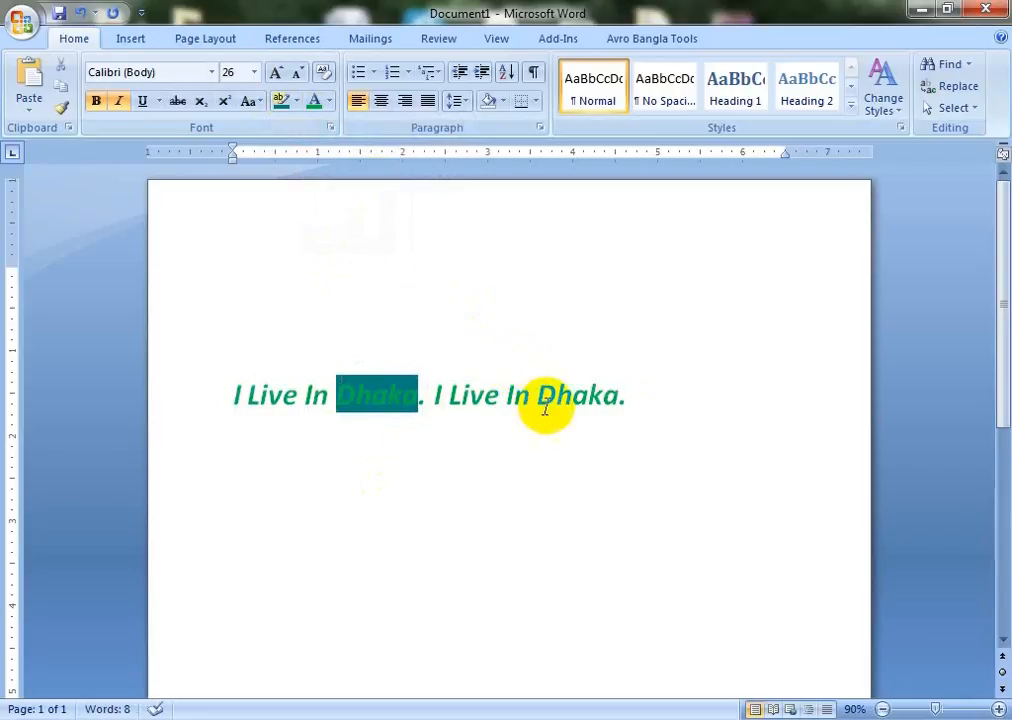
drag(620, 400, 539, 395)
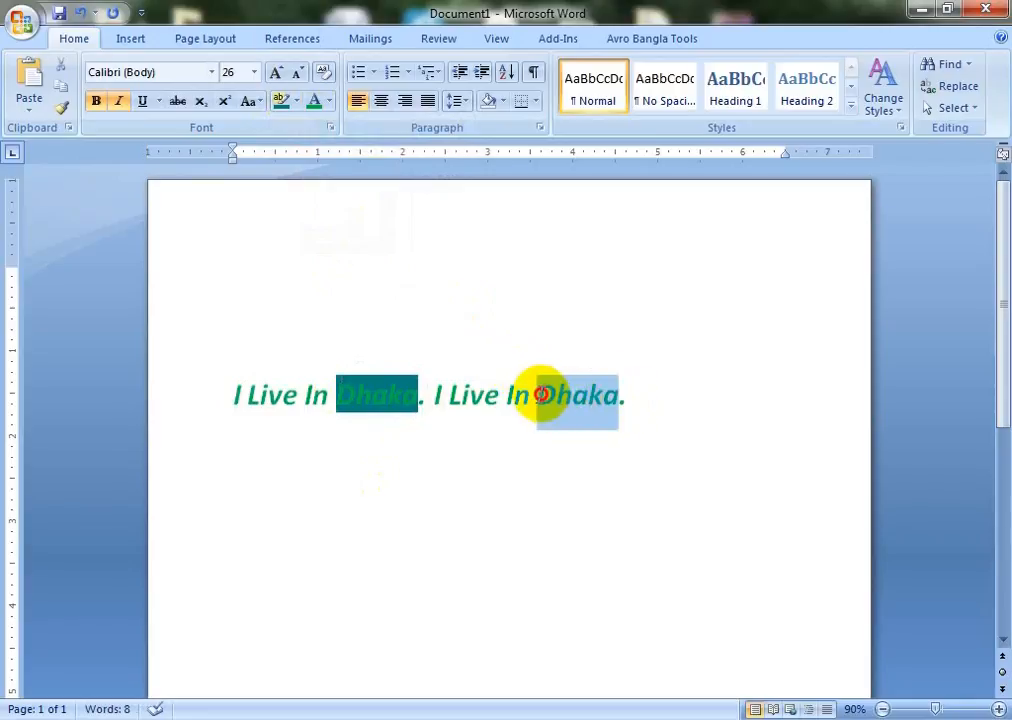
click(296, 101)
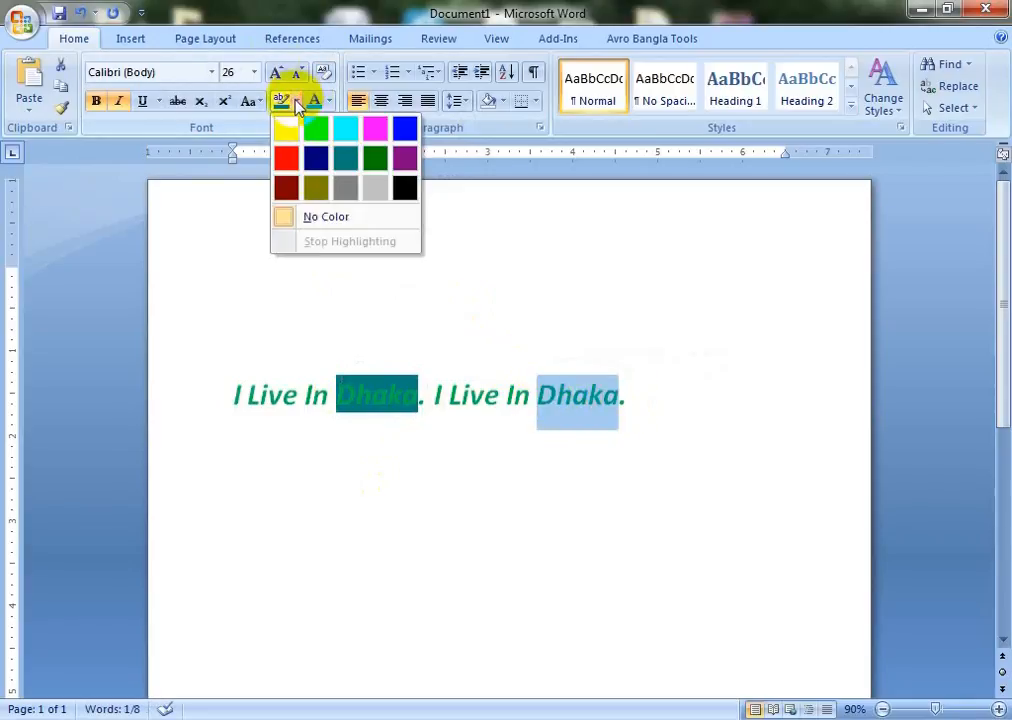
click(350, 163)
click(663, 385)
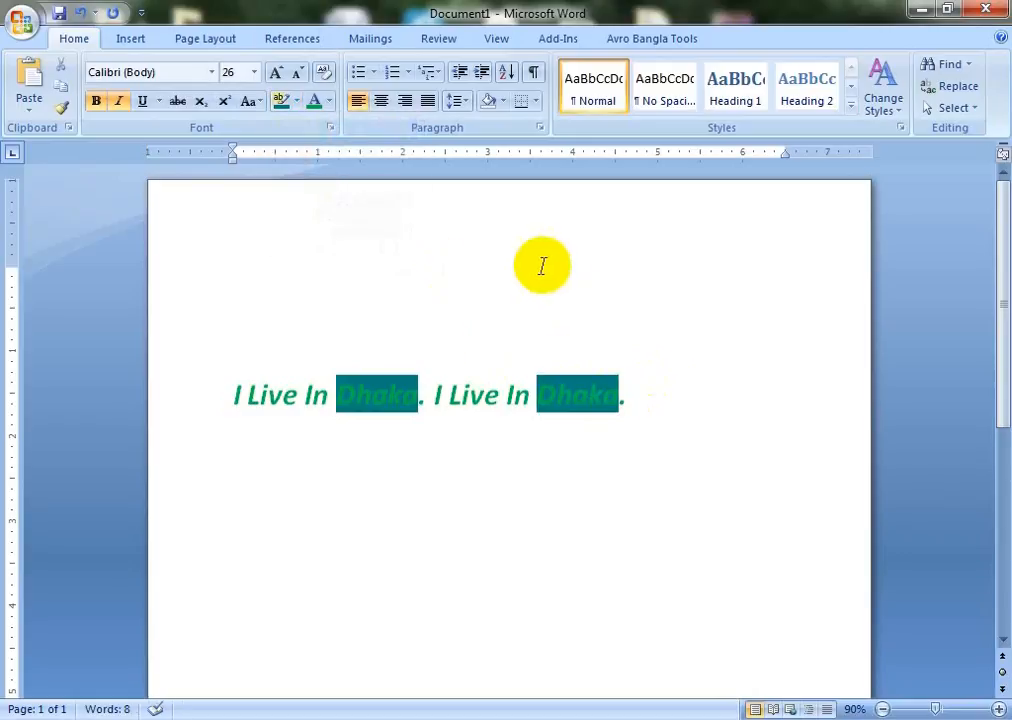
Step: Center the line containing both sentences, followed by aligning it to the right
drag(678, 395, 185, 377)
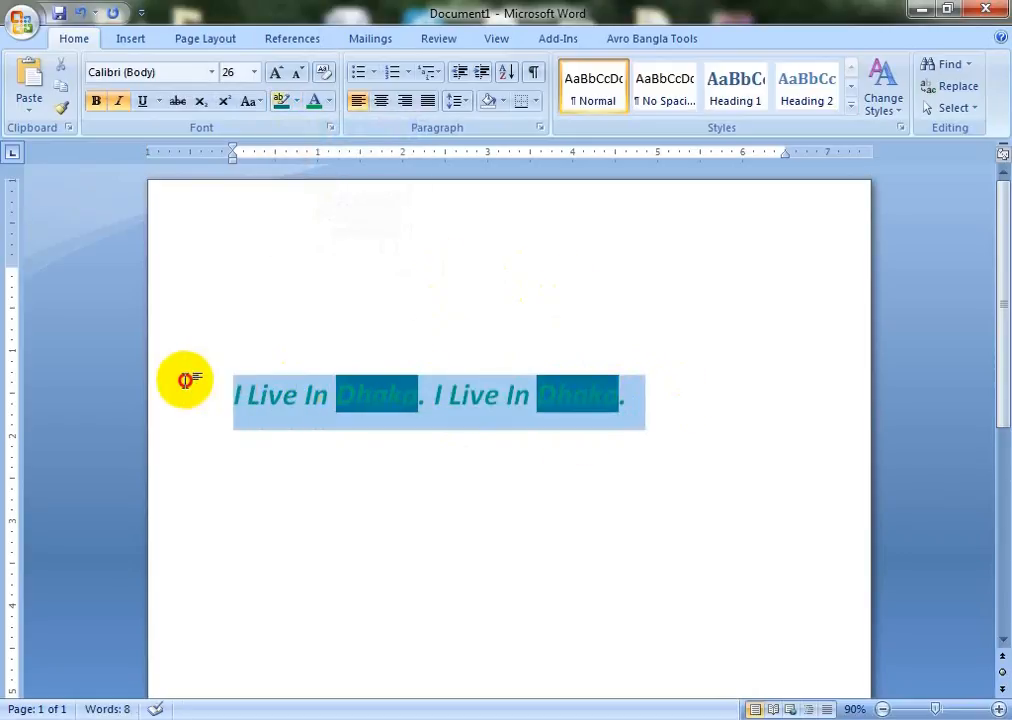
click(381, 101)
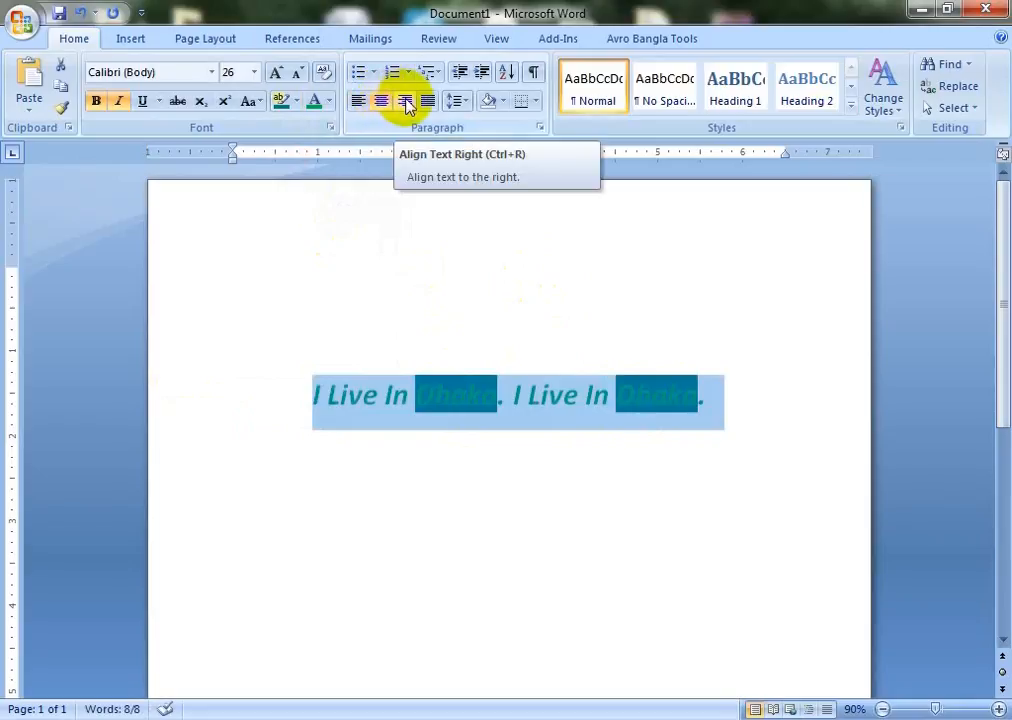
click(405, 102)
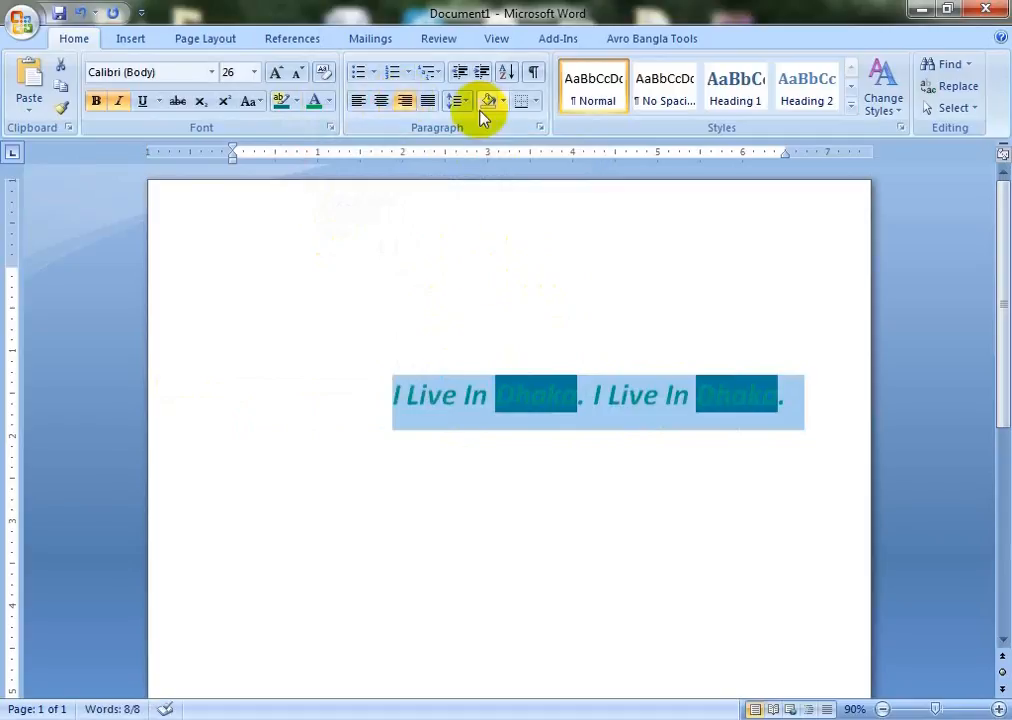
Step: Apply a light aqua theme-color shading to the paragraph with both sentences
click(504, 101)
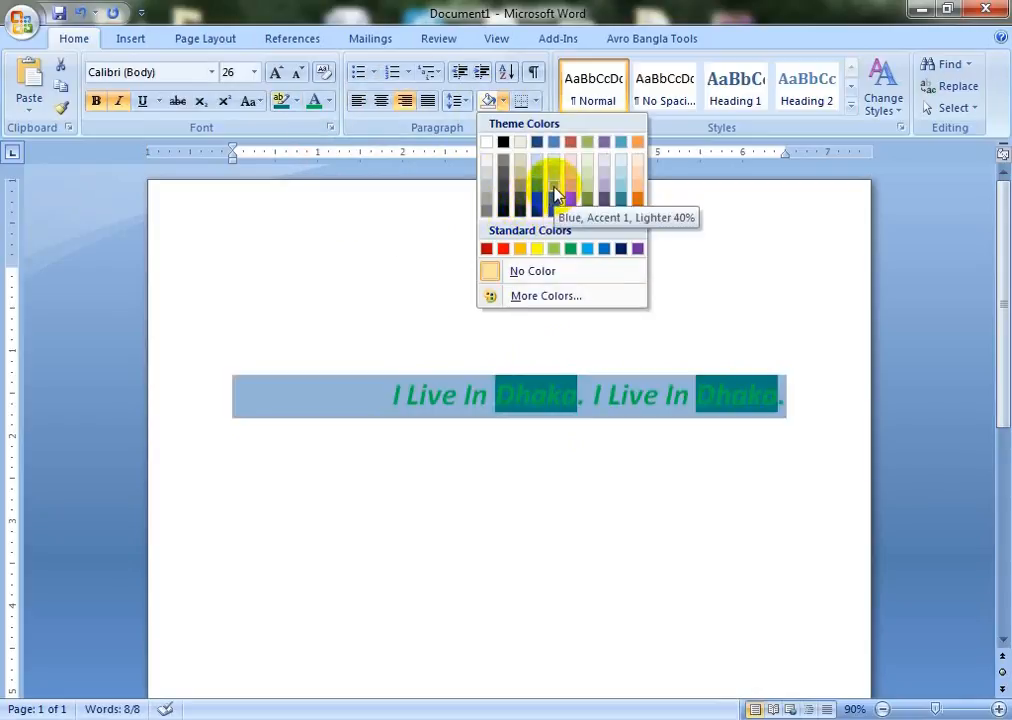
click(621, 195)
click(509, 522)
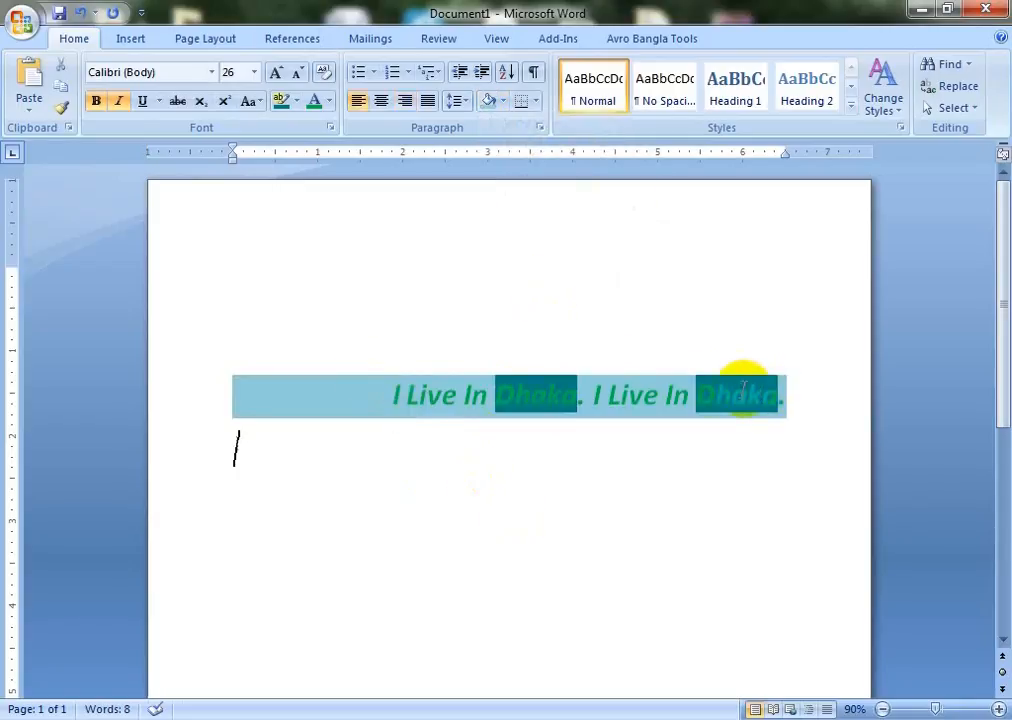
Step: Set the font of the empty line below the shaded paragraph to Alien Encounters and turn off italic
click(212, 73)
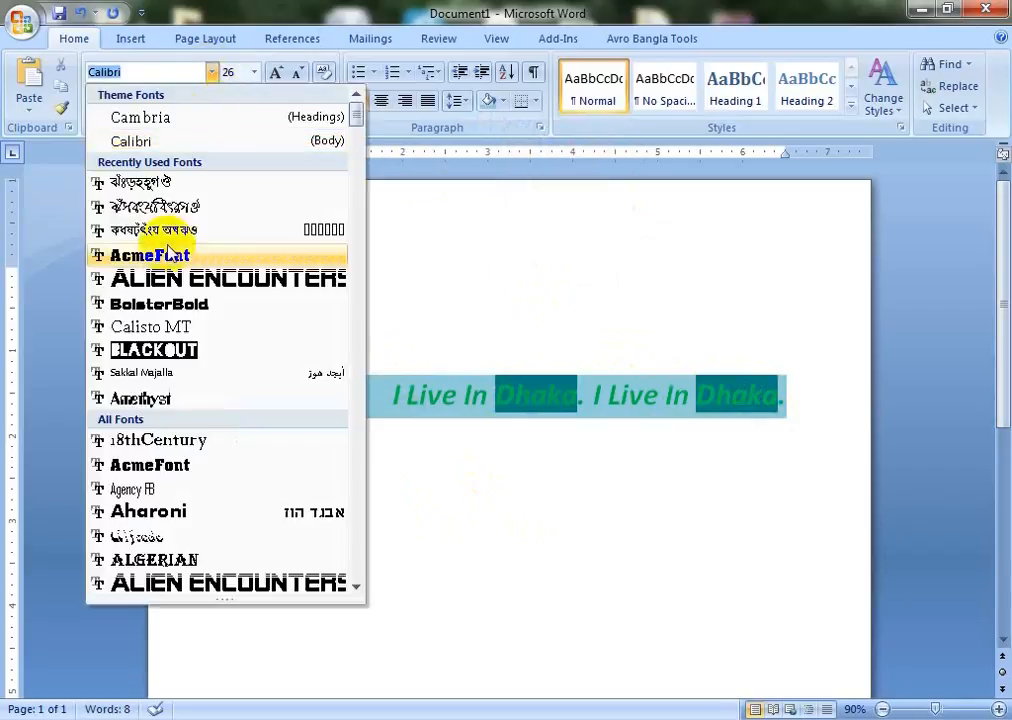
click(210, 292)
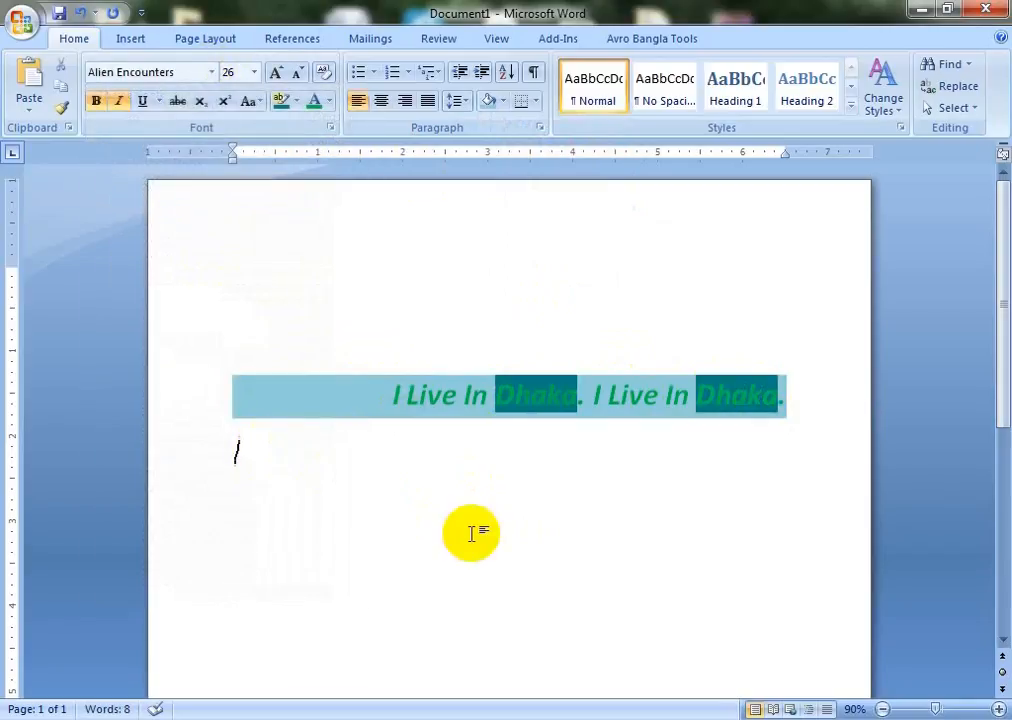
click(115, 101)
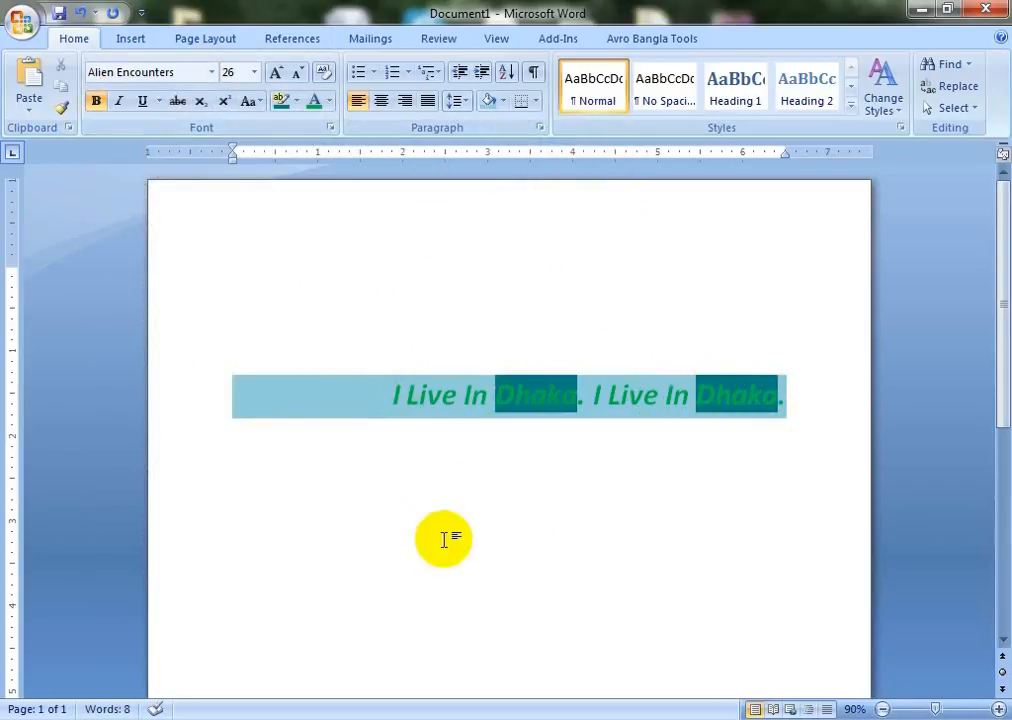
Step: Enter the sentence "I LIVE IN DHAKA." on the line below the shaded paragraph
key(Return)
text(I LIVE)
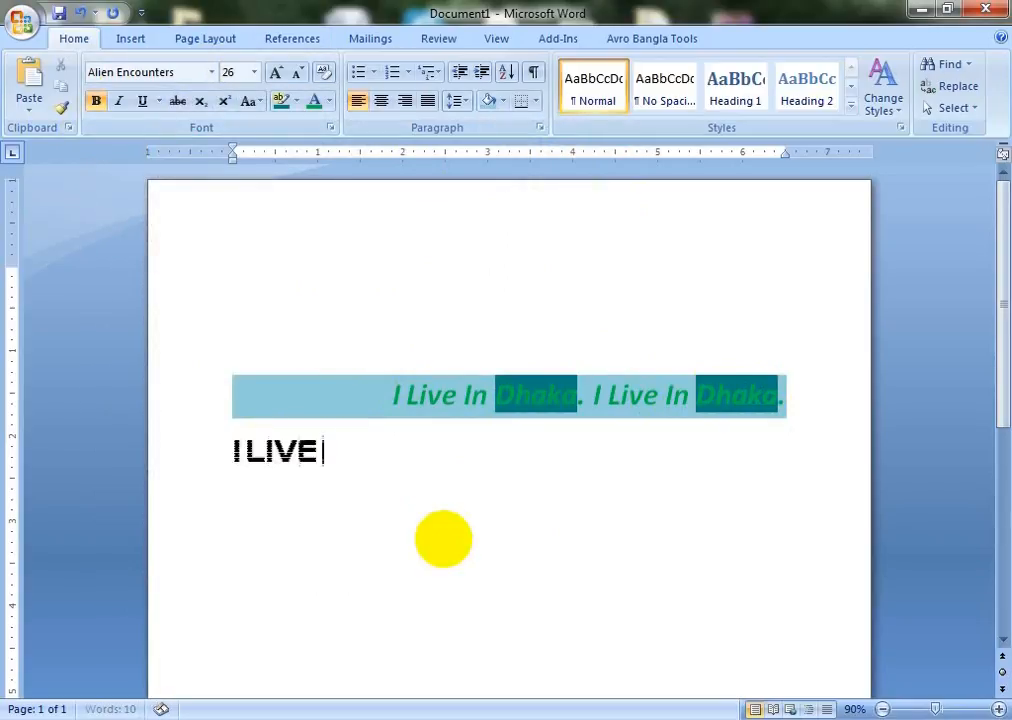
text( IN DH)
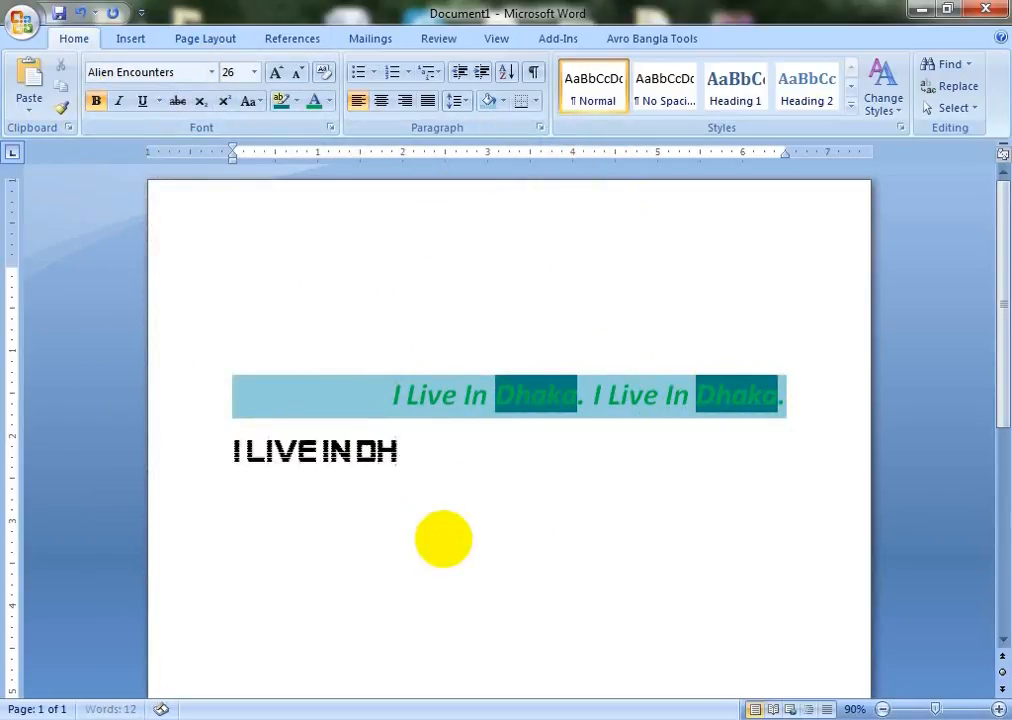
text(AKA.)
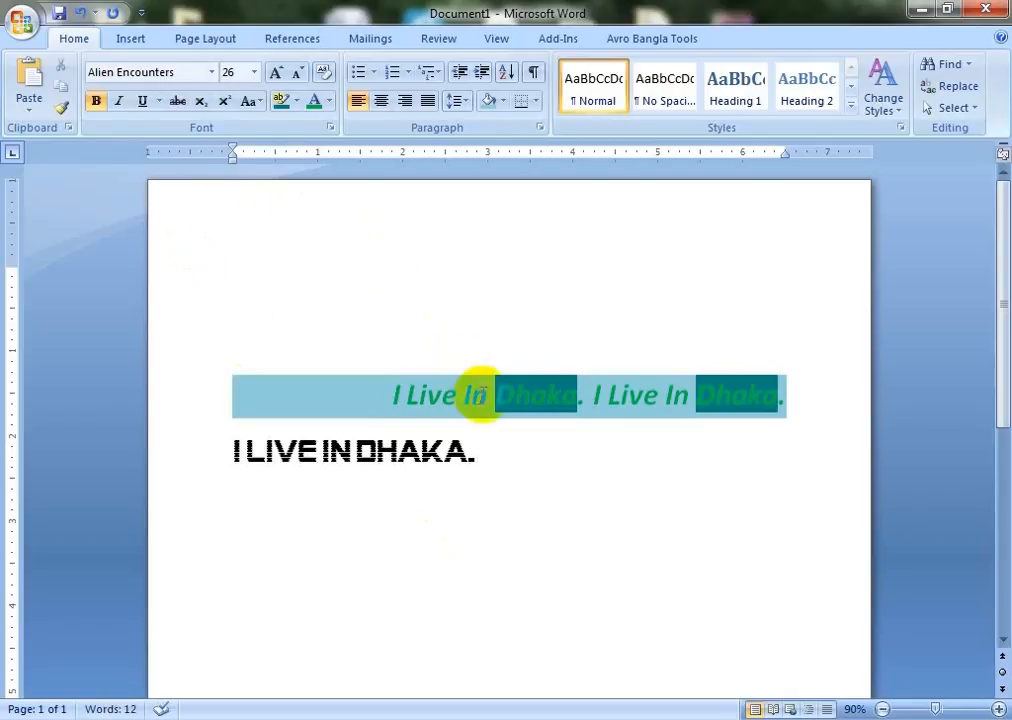
Step: Set the font size of the Alien Encounters sentence to 48
drag(490, 450, 221, 429)
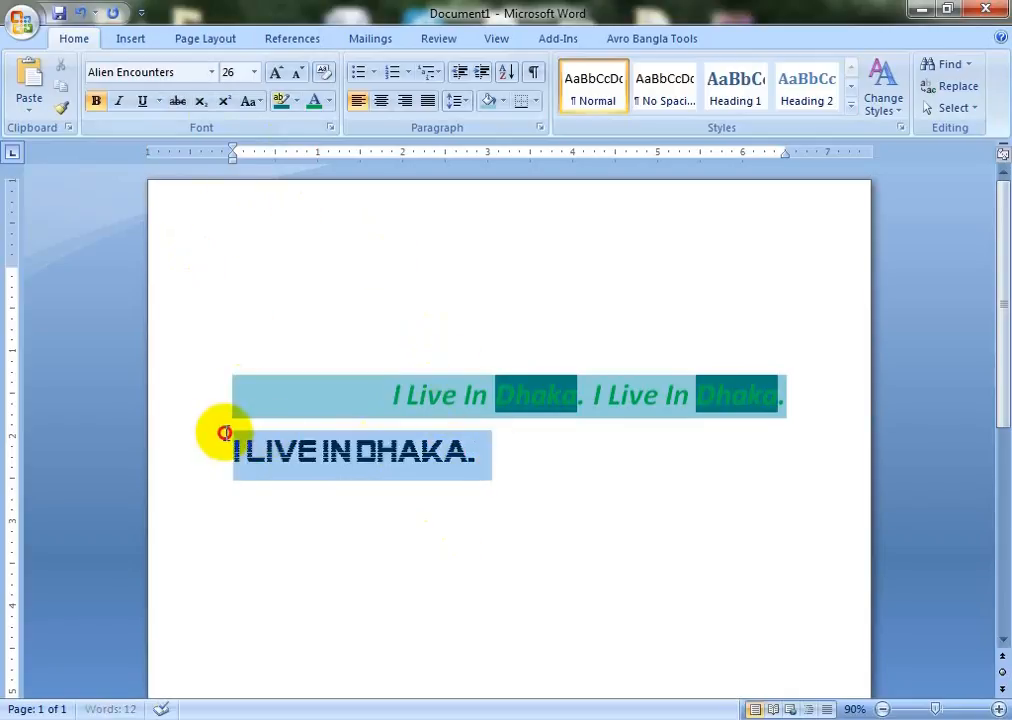
click(254, 72)
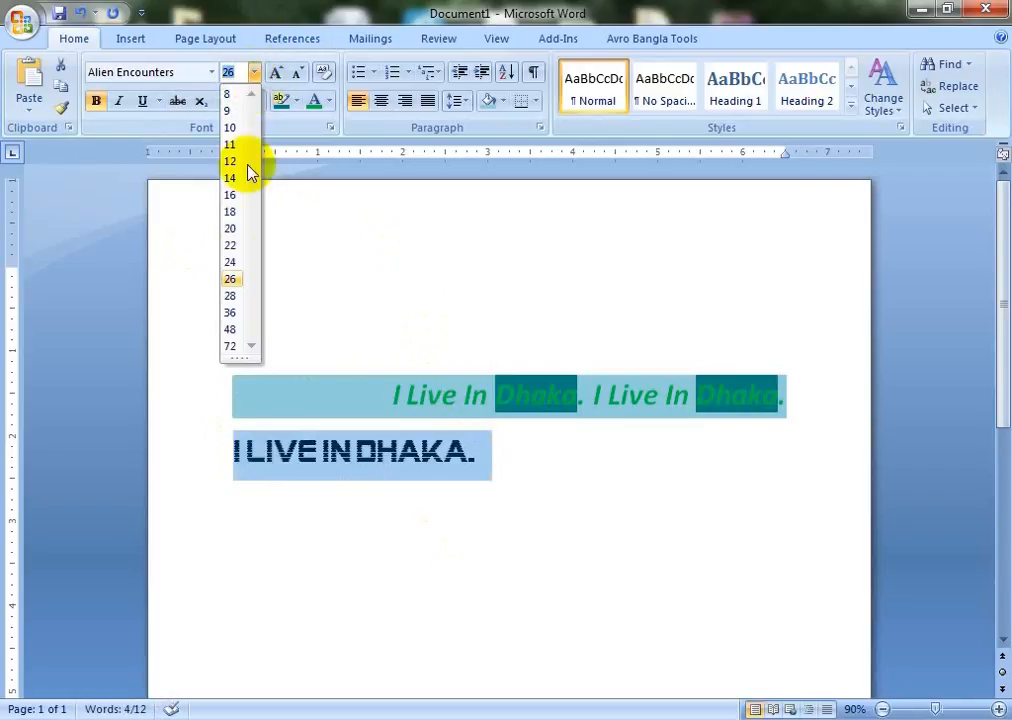
click(231, 331)
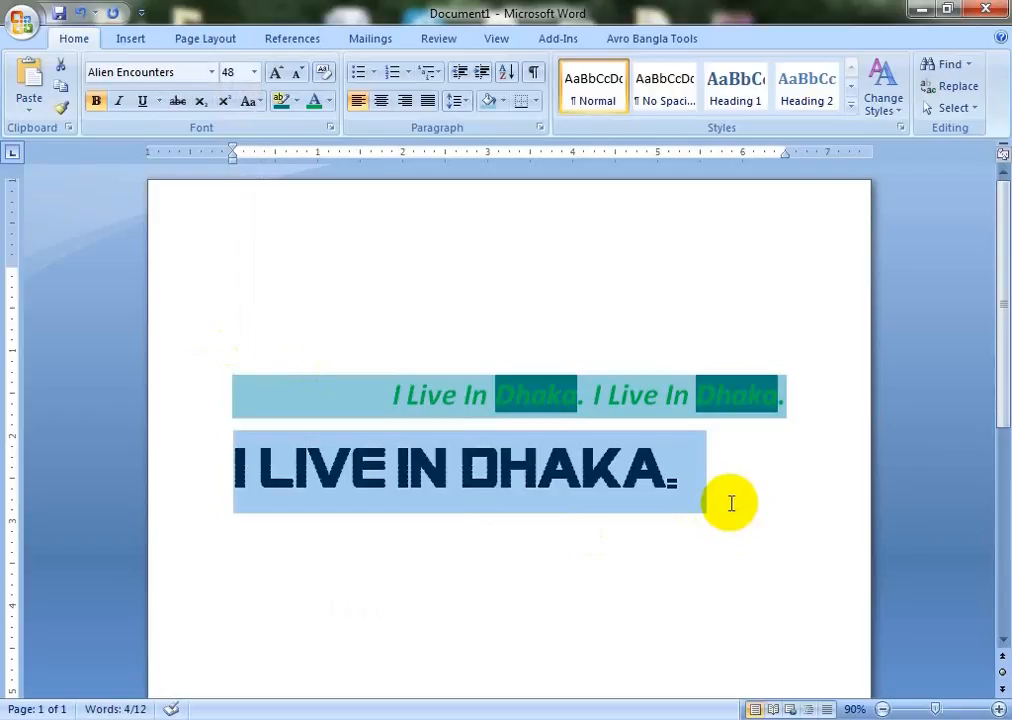
Step: Enlarge the Alien Encounters sentence point by point to beyond size 53, and shrink it back to size 51
key(ctrl+bracketright)
key(ctrl+bracketright)
key(ctrl+bracketright)
key(ctrl+bracketright)
key(ctrl+bracketright)
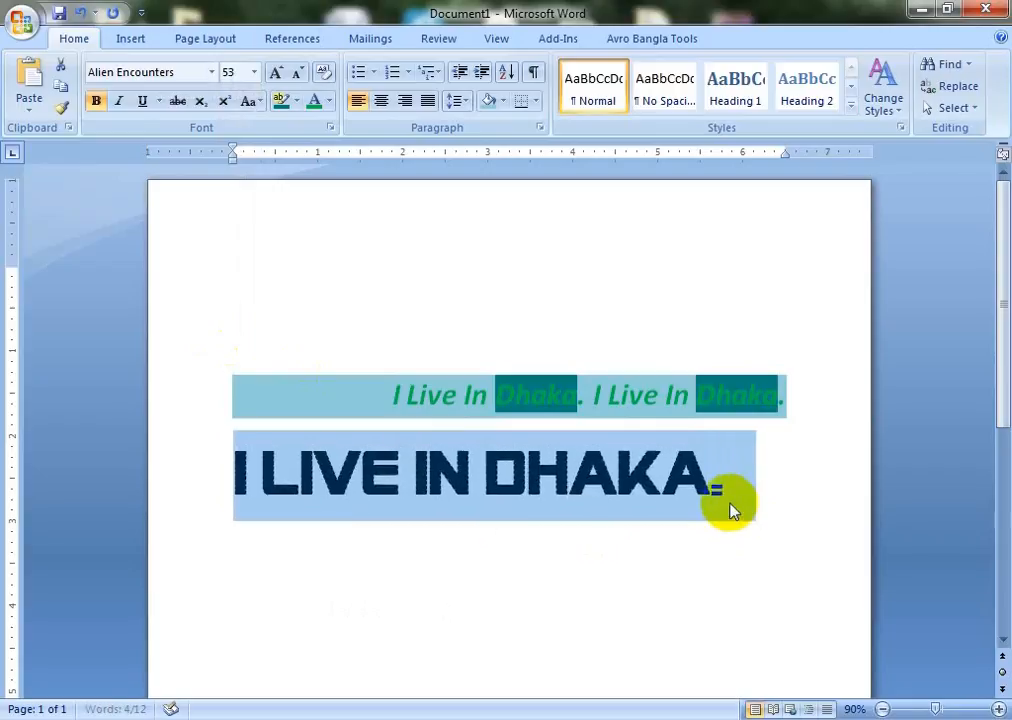
key(ctrl+bracketright)
key(ctrl+bracketleft)
key(ctrl+bracketleft)
key(ctrl+bracketleft)
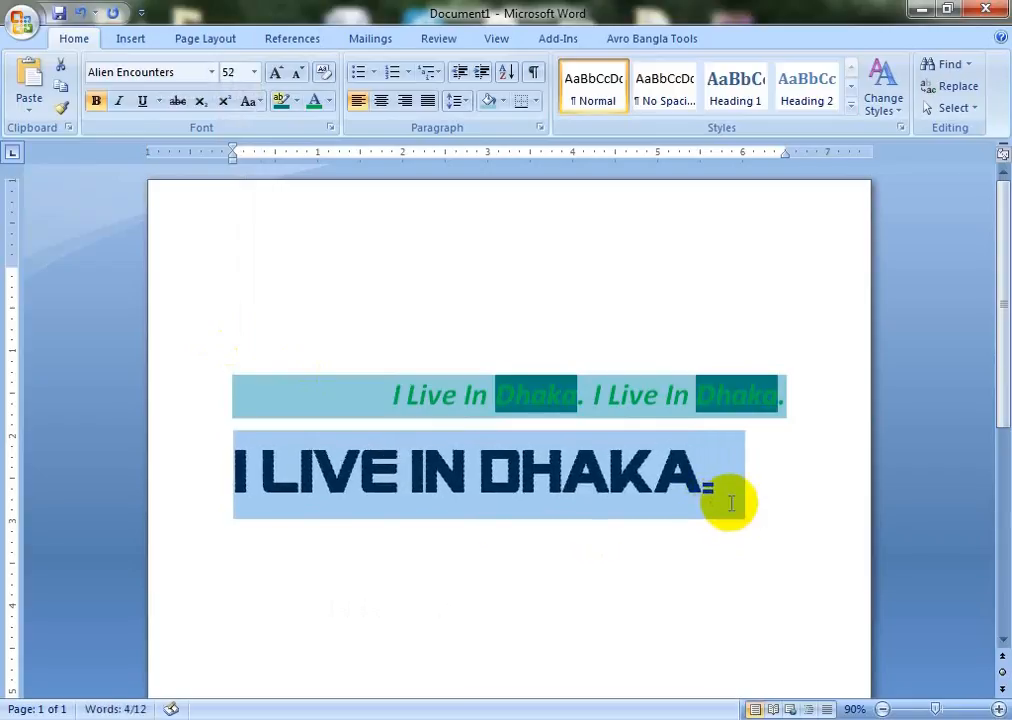
Step: Delete the Alien Encounters sentence below the shaded paragraph
key(Delete)
scroll(487, 455, down, 20)
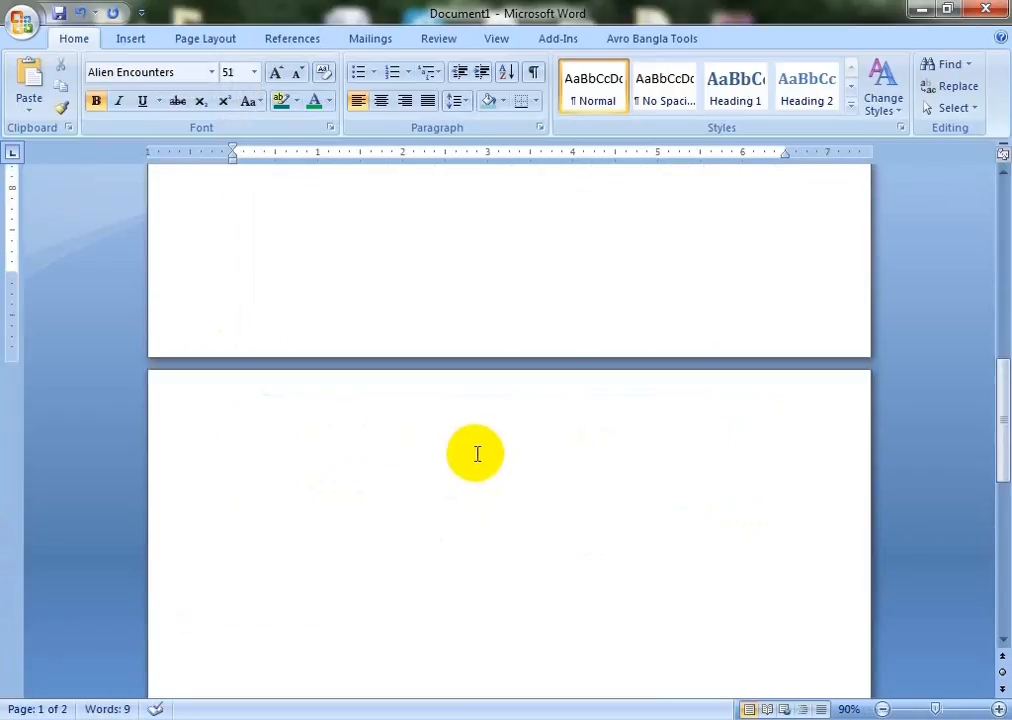
scroll(485, 442, up, 20)
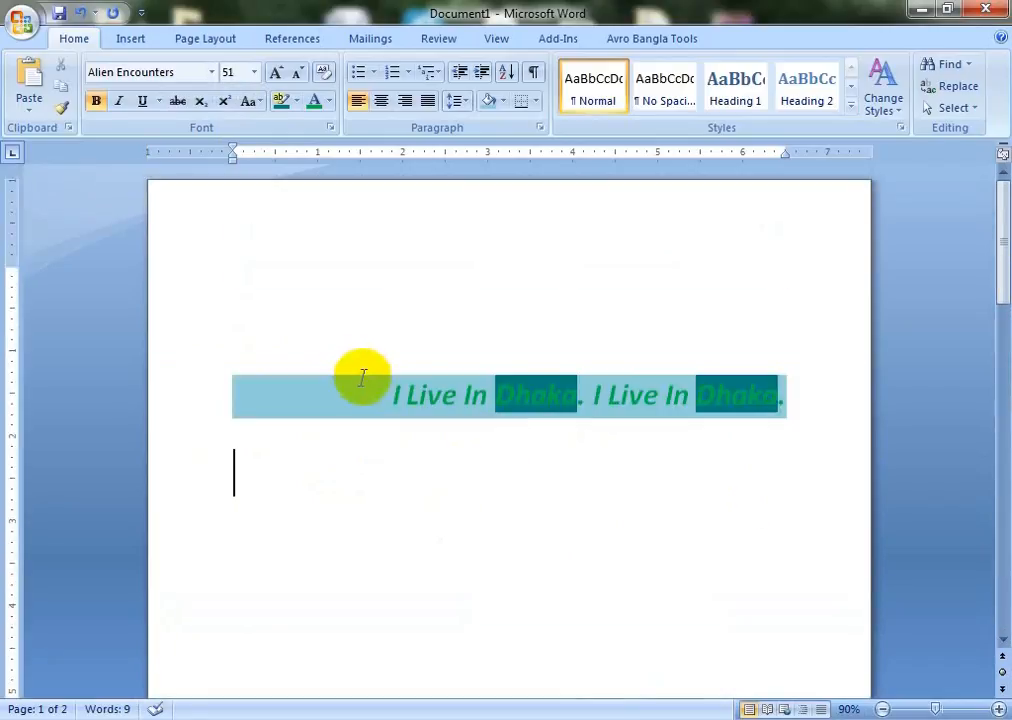
Step: Clear the font formatting of both sentences in the shaded paragraph, up to the final period
click(392, 394)
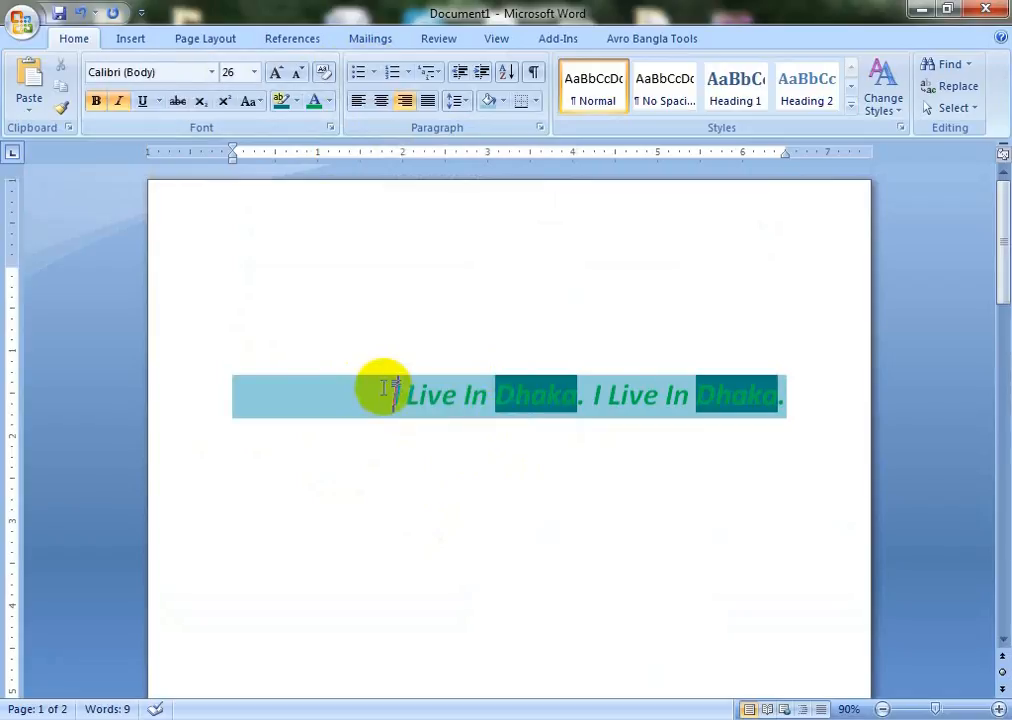
drag(390, 392, 775, 384)
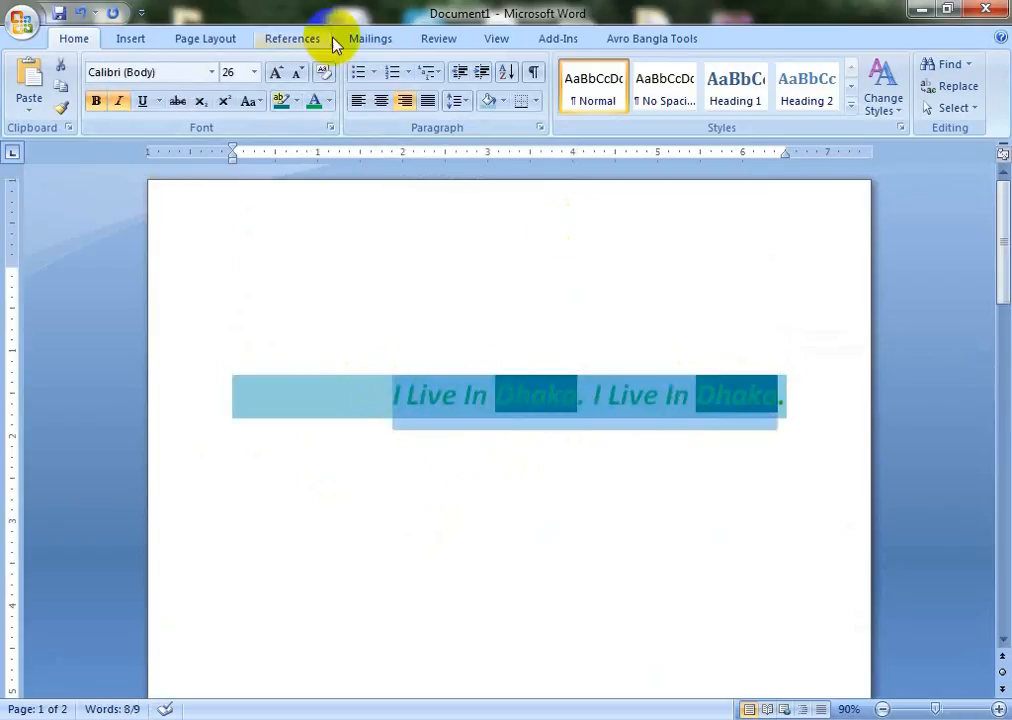
click(323, 72)
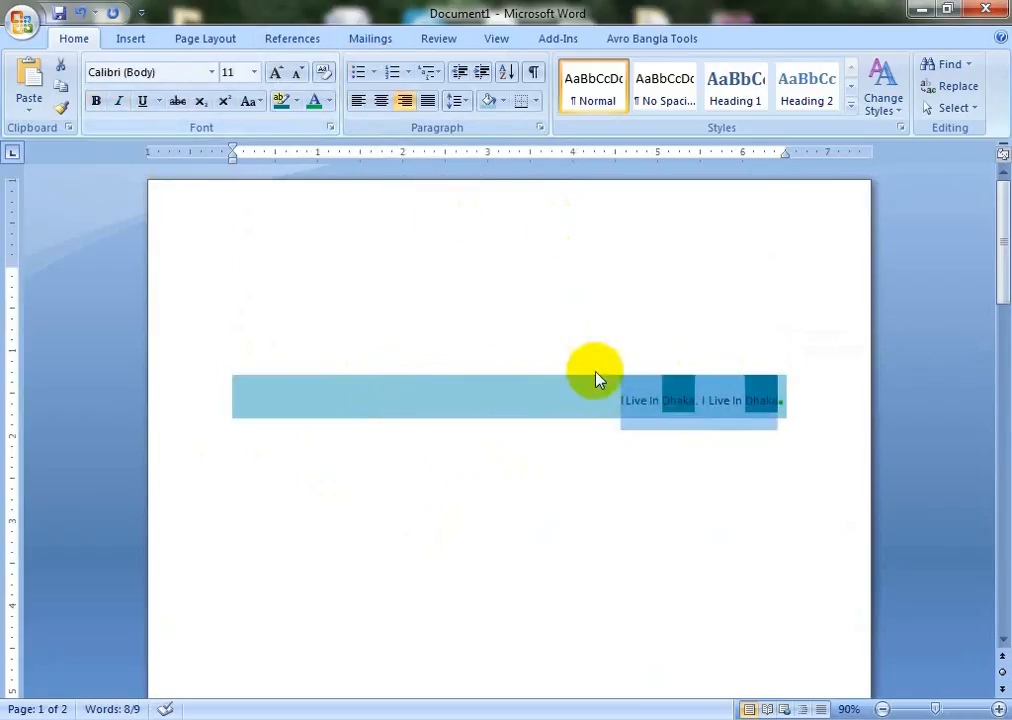
Step: Select the entire text of the shaded paragraph, including the final period
click(796, 401)
drag(796, 401, 565, 422)
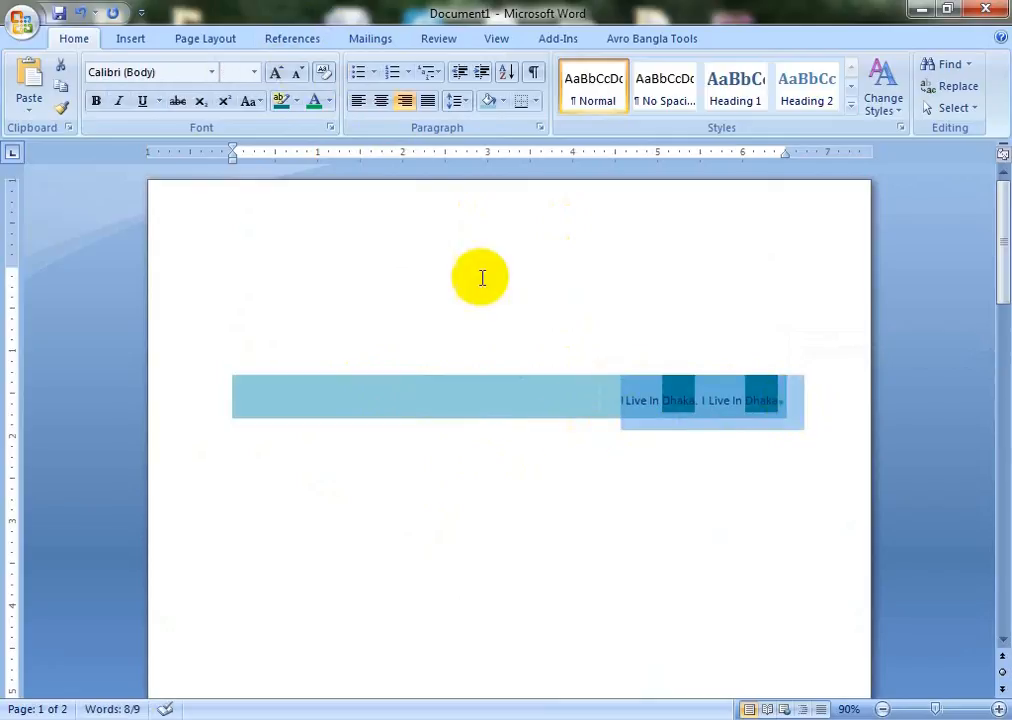